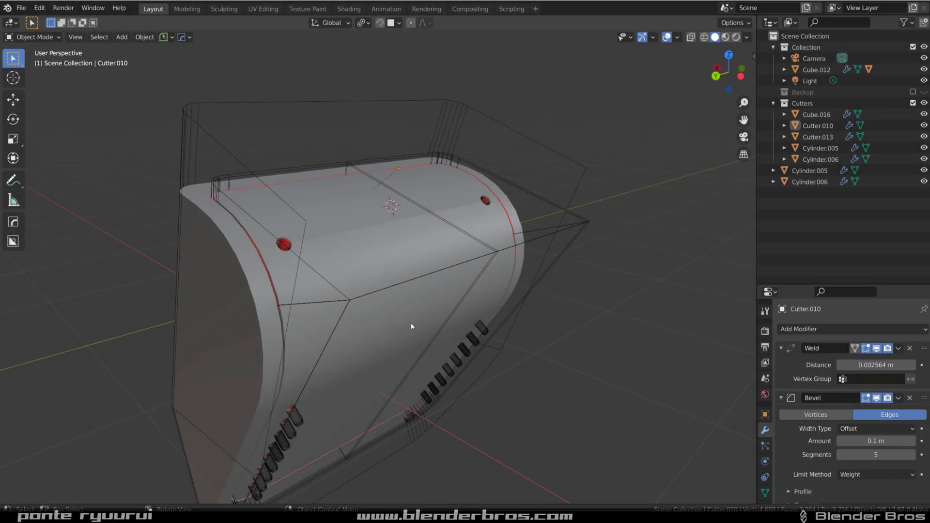
Examine the curved body, its panel groove and its two upper round holes from several angles
{"action": "middle_click_drag", "start_coordinate": [411, 316], "coordinate": [515, 239]}
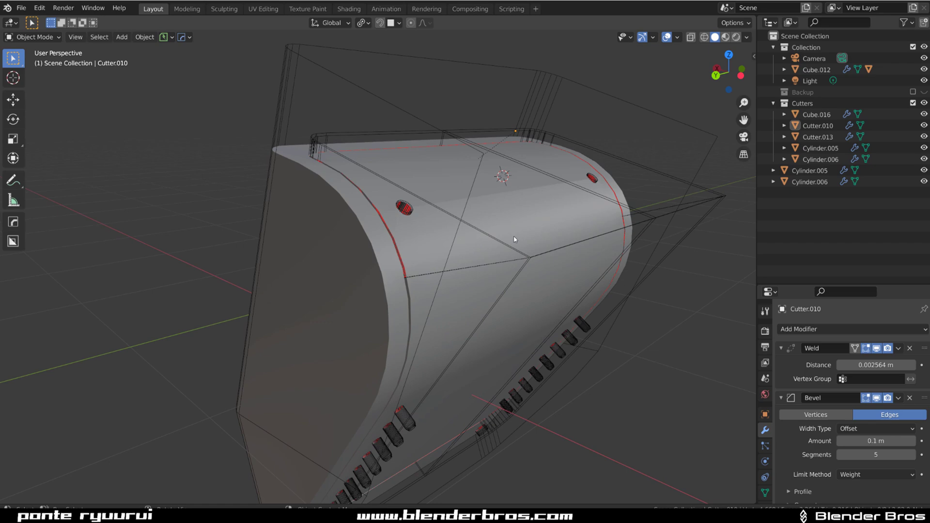
{"action": "middle_click_drag", "start_coordinate": [450, 217], "coordinate": [436, 242]}
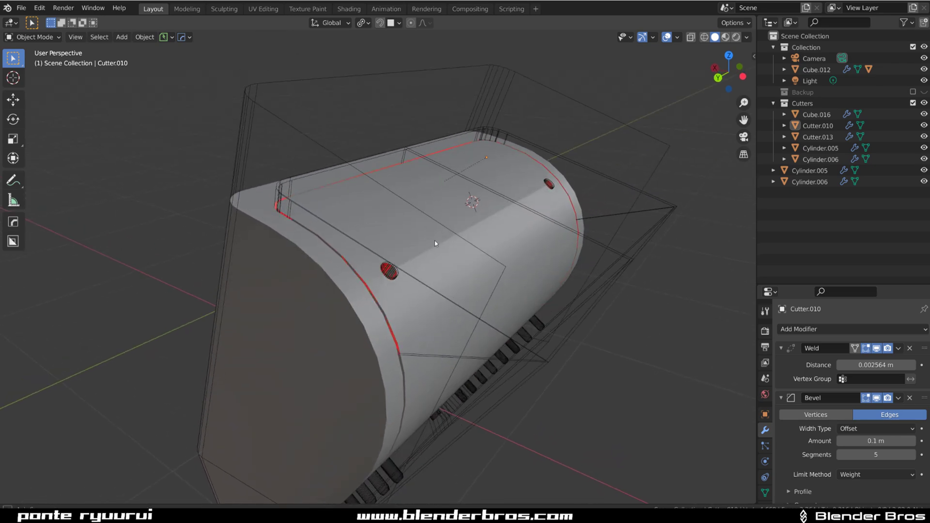
{"action": "scroll", "coordinate": [452, 278], "scroll_direction": "up", "scroll_amount": 4}
{"action": "scroll", "coordinate": [452, 278], "scroll_direction": "down", "scroll_amount": 3}
{"action": "scroll", "coordinate": [418, 283], "scroll_direction": "up", "scroll_amount": 1}
{"action": "middle_click_drag", "start_coordinate": [422, 275], "coordinate": [440, 233], "text": "shift"}
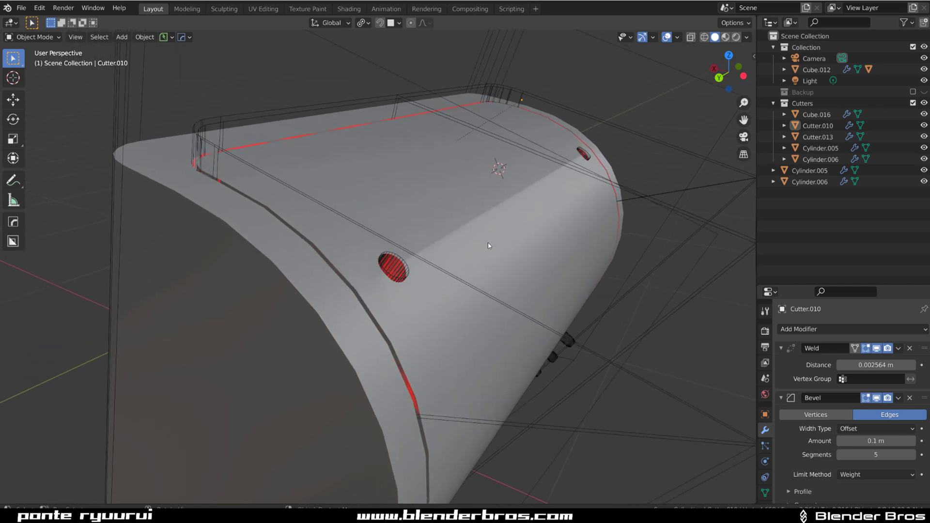
{"action": "key", "text": "Tab"}
{"action": "key", "text": "Tab"}
Examine the main body's mesh in Edit Mode, picking a face between the holes and the edge path along the rounded rim
{"action": "left_click", "coordinate": [487, 205]}
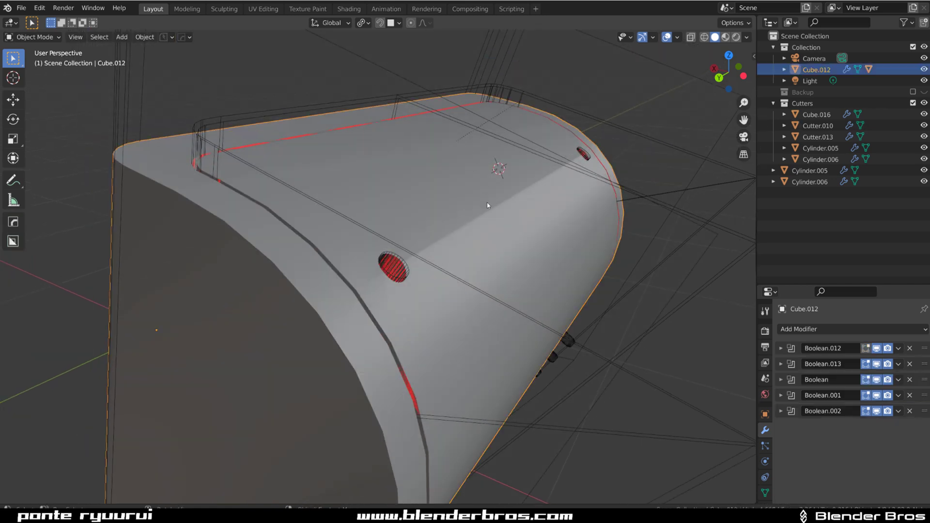
{"action": "key", "text": "Tab"}
{"action": "middle_click_drag", "start_coordinate": [431, 282], "coordinate": [499, 221]}
{"action": "left_click", "coordinate": [489, 162]}
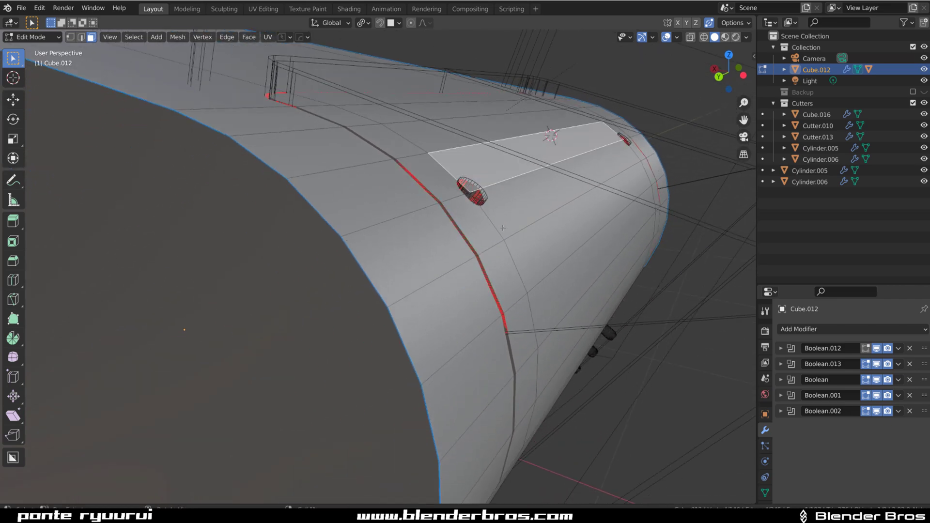
{"action": "middle_click_drag", "start_coordinate": [344, 256], "coordinate": [353, 255]}
{"action": "scroll", "coordinate": [378, 238], "scroll_direction": "up", "scroll_amount": 1}
{"action": "key", "text": "Tab"}
{"action": "left_click", "coordinate": [398, 293]}
{"action": "scroll", "coordinate": [362, 353], "scroll_direction": "down", "scroll_amount": 3}
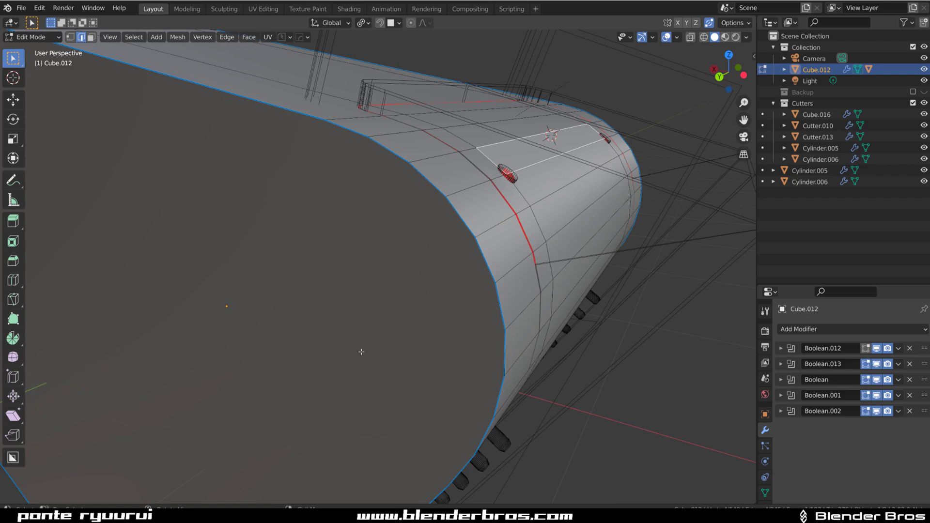
{"action": "middle_click_drag", "start_coordinate": [433, 240], "coordinate": [442, 235]}
{"action": "left_click", "coordinate": [390, 121]}
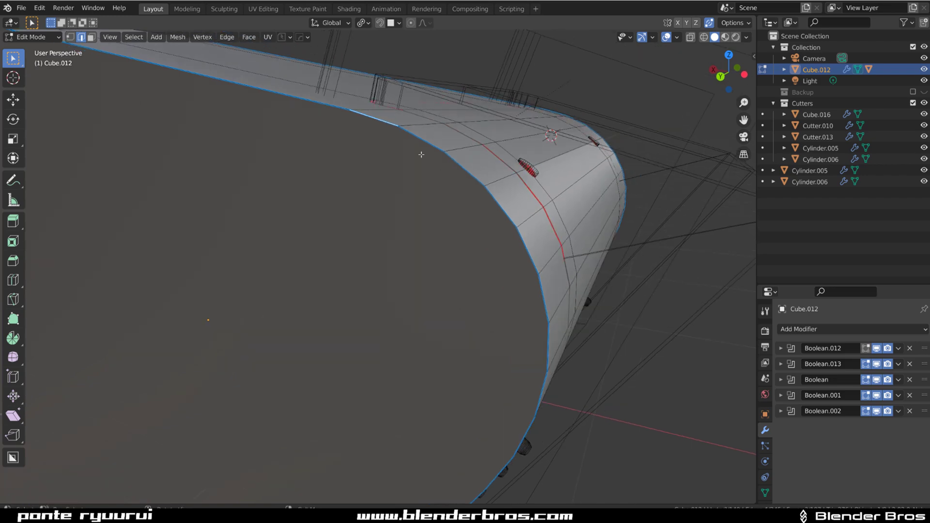
{"action": "left_click", "coordinate": [534, 327], "text": "ctrl"}
{"action": "middle_click_drag", "start_coordinate": [502, 246], "coordinate": [419, 186]}
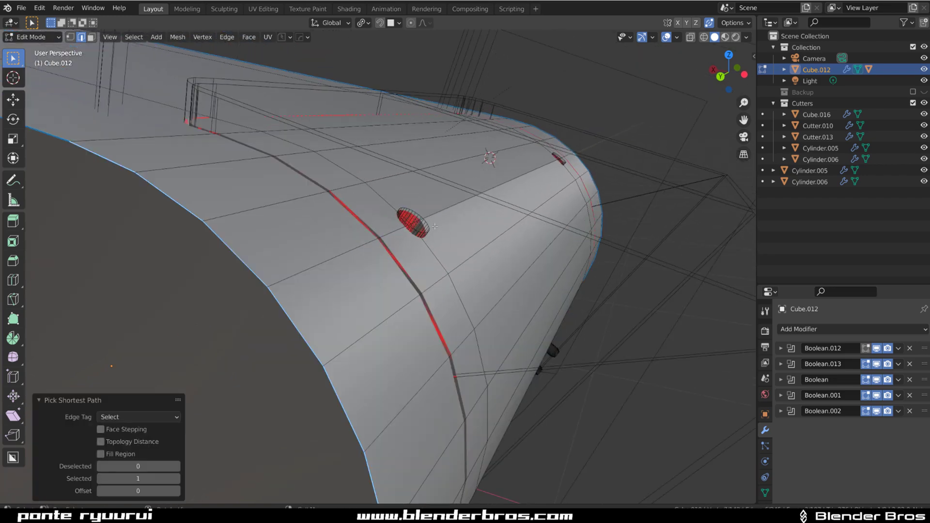
Return to Object Mode and examine the shading on the rounded corner between the two holes
{"action": "key", "text": "Tab"}
{"action": "middle_click_drag", "start_coordinate": [366, 242], "coordinate": [447, 247]}
{"action": "scroll", "coordinate": [552, 231], "scroll_direction": "down", "scroll_amount": 1}
{"action": "scroll", "coordinate": [429, 216], "scroll_direction": "up", "scroll_amount": 4}
{"action": "scroll", "coordinate": [438, 223], "scroll_direction": "down", "scroll_amount": 1}
{"action": "scroll", "coordinate": [444, 249], "scroll_direction": "up", "scroll_amount": 1}
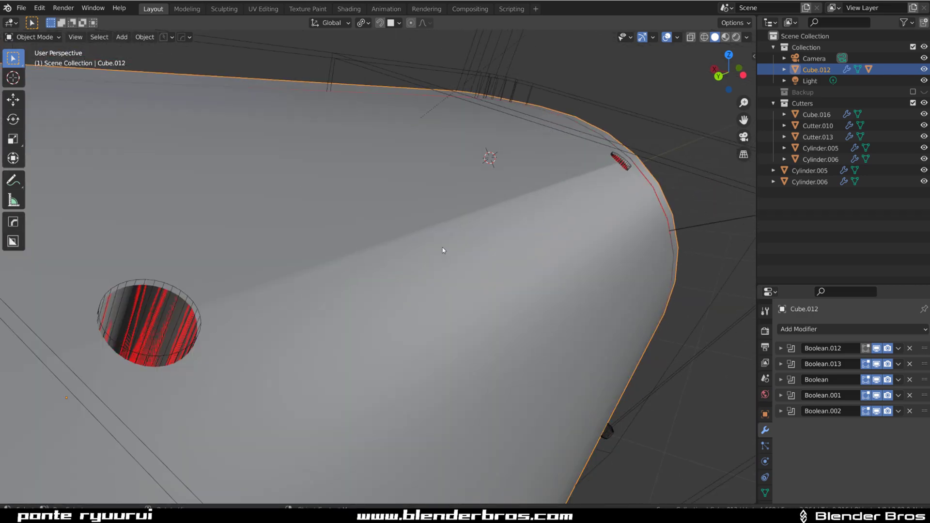
{"action": "scroll", "coordinate": [445, 250], "scroll_direction": "down", "scroll_amount": 6}
{"action": "left_click", "coordinate": [456, 199]}
{"action": "middle_click_drag", "start_coordinate": [519, 198], "coordinate": [440, 210]}
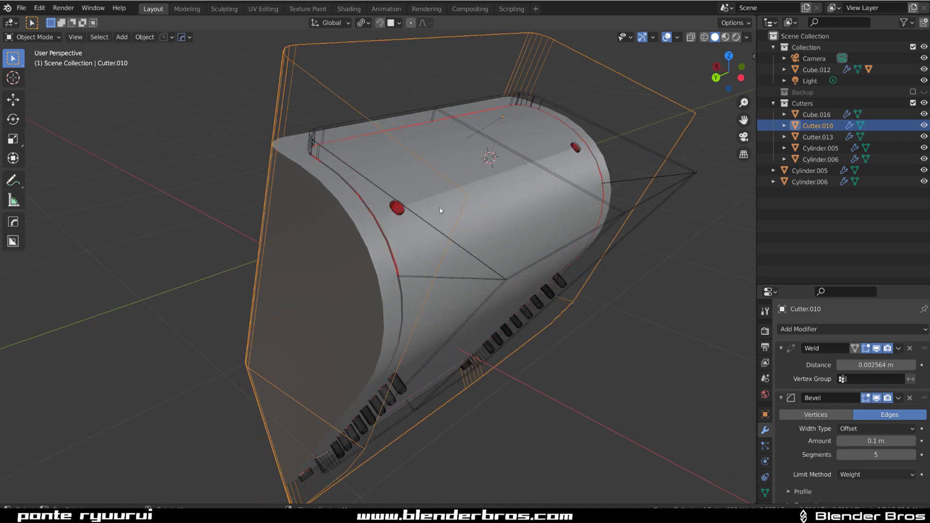
Select the main body and turn off the Face Orientation overlay
{"action": "left_click", "coordinate": [404, 209]}
{"action": "scroll", "coordinate": [370, 221], "scroll_direction": "up", "scroll_amount": 5}
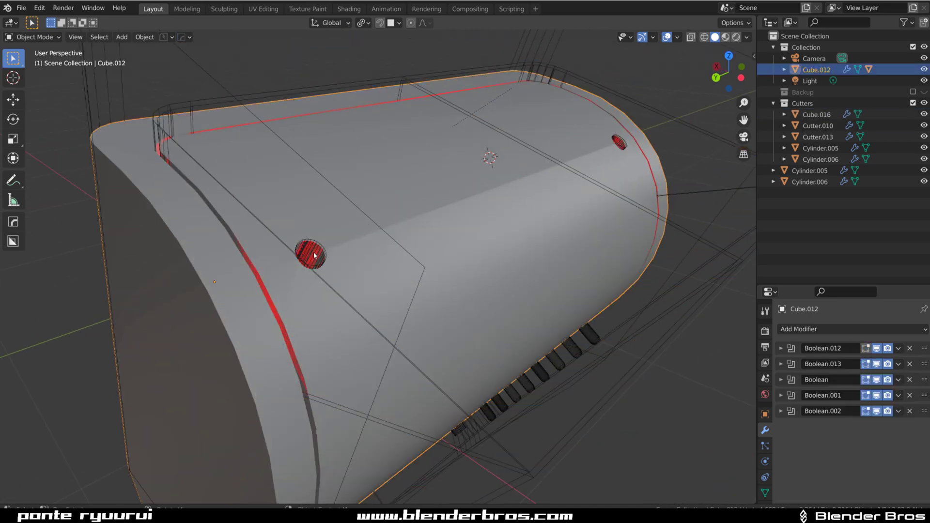
{"action": "key", "text": "alt+v"}
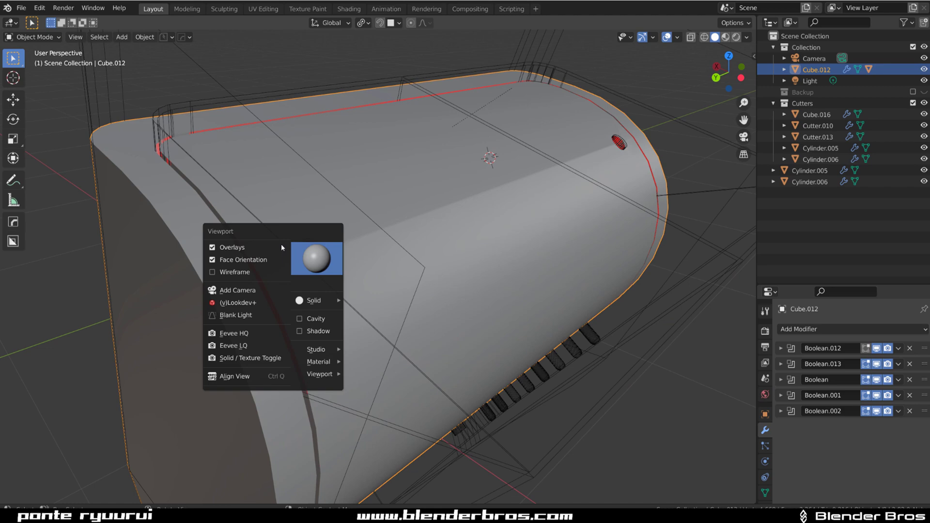
{"action": "left_click", "coordinate": [270, 260]}
Lengthen the mirrored cylindrical hole cutter by scaling it about 3.418 along its local Z axis
{"action": "middle_click_drag", "start_coordinate": [357, 233], "coordinate": [374, 230]}
{"action": "left_click", "coordinate": [330, 252]}
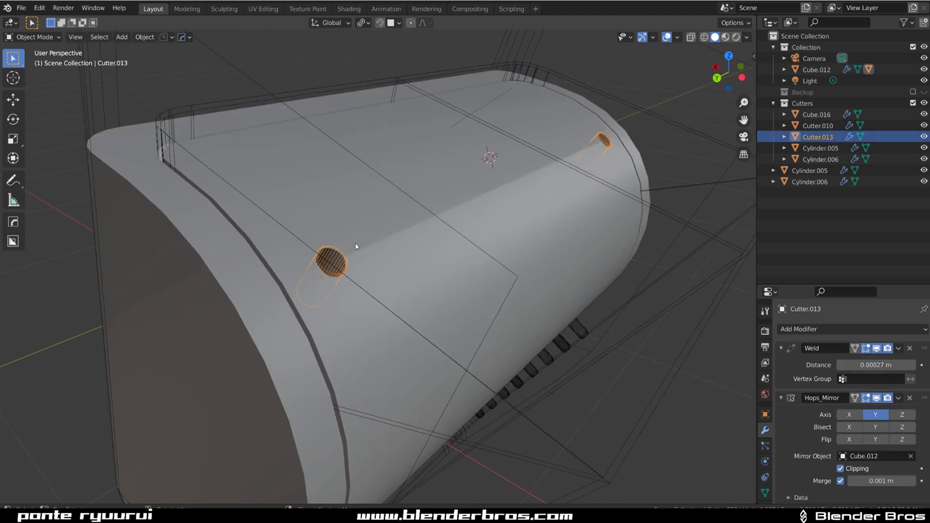
{"action": "middle_click_drag", "start_coordinate": [330, 252], "coordinate": [427, 216]}
{"action": "key", "text": "z"}
{"action": "key", "text": "z"}
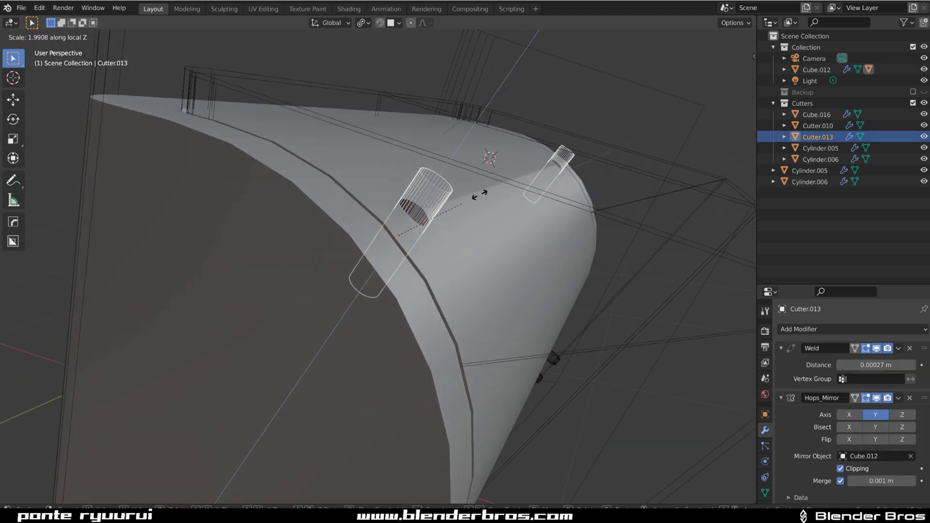
{"action": "left_click", "coordinate": [500, 179]}
{"action": "key", "text": "m"}
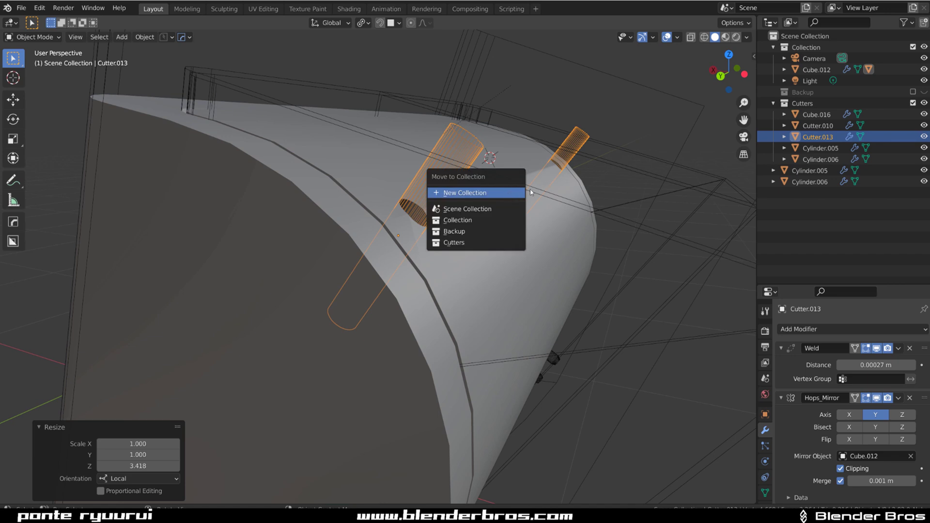
{"action": "left_click", "coordinate": [621, 175]}
{"action": "key", "text": "m"}
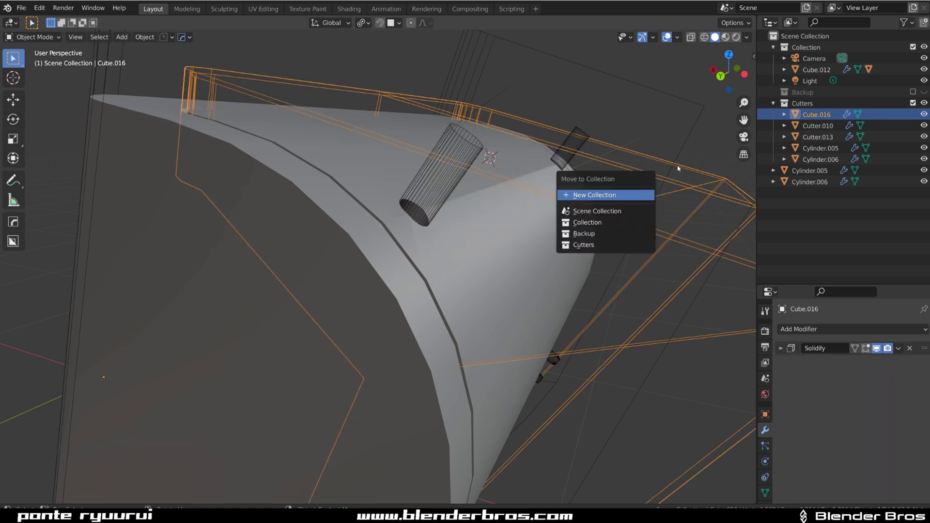
{"action": "key", "text": "Escape"}
Turn on the Screencast Keys display
{"action": "key", "text": "n"}
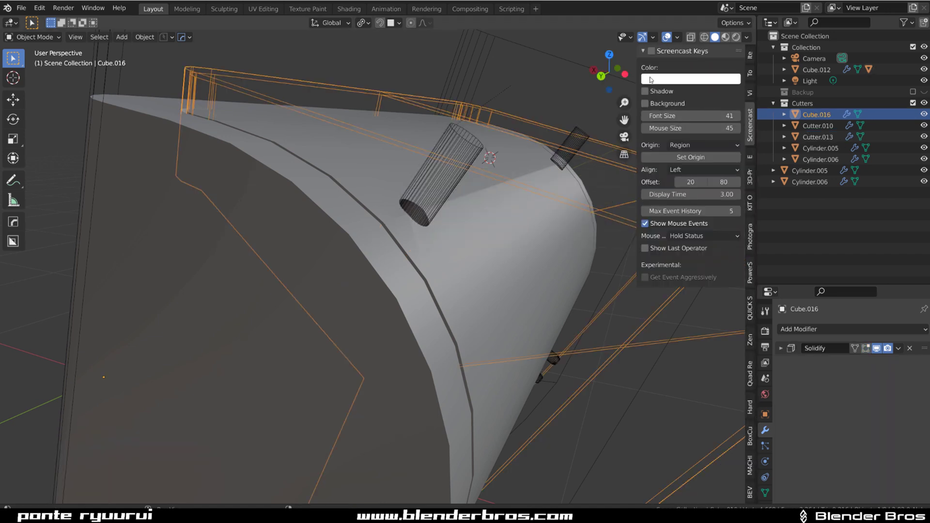
{"action": "key", "text": "n"}
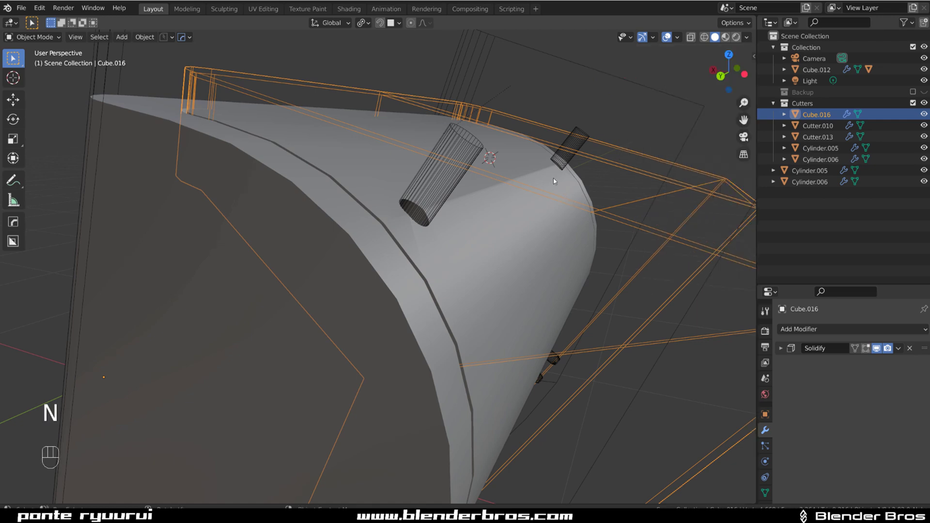
Isolate the main body in local view and open its mesh in Edit Mode
{"action": "middle_click_drag", "start_coordinate": [443, 264], "coordinate": [445, 228]}
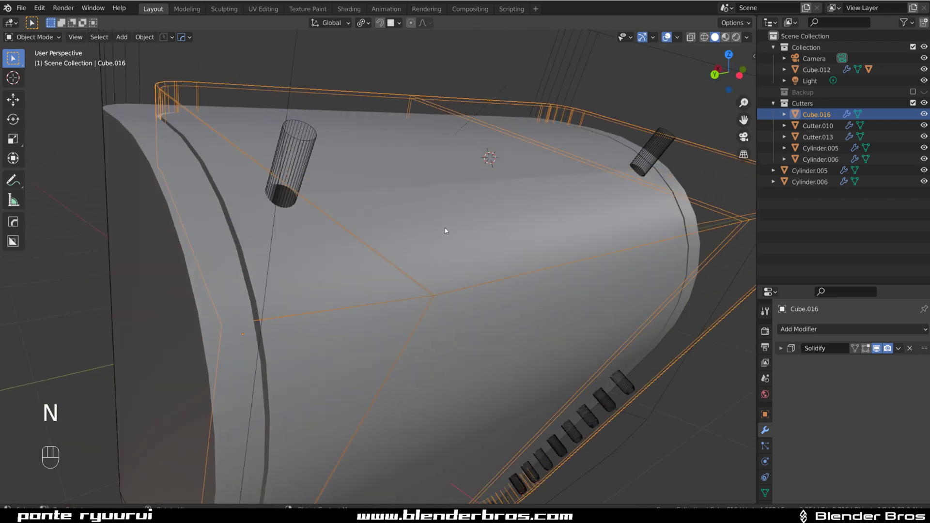
{"action": "left_click", "coordinate": [446, 214]}
{"action": "key", "text": "Tab"}
{"action": "key", "text": "slash"}
{"action": "scroll", "coordinate": [481, 274], "scroll_direction": "up", "scroll_amount": 4}
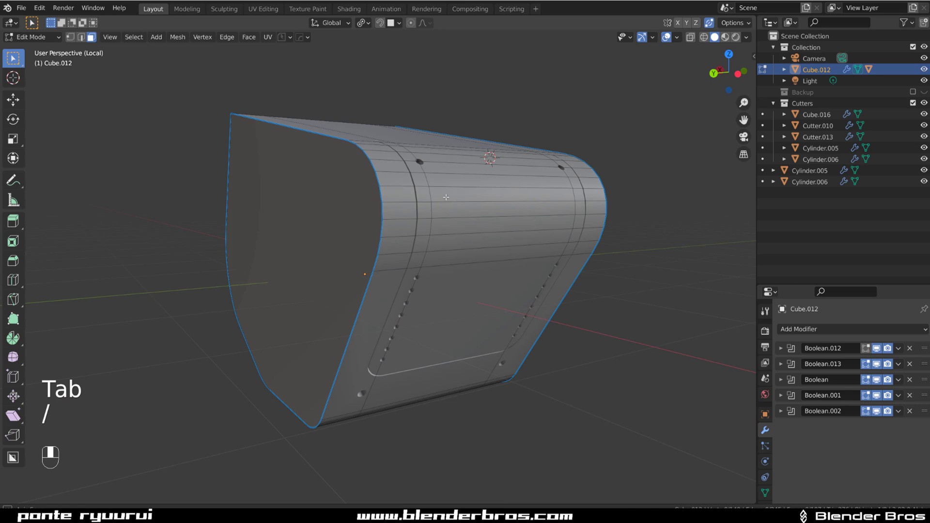
Dissolve the edge loop that runs around the body beside the panel groove and through the row of small holes
{"action": "left_click", "coordinate": [487, 319]}
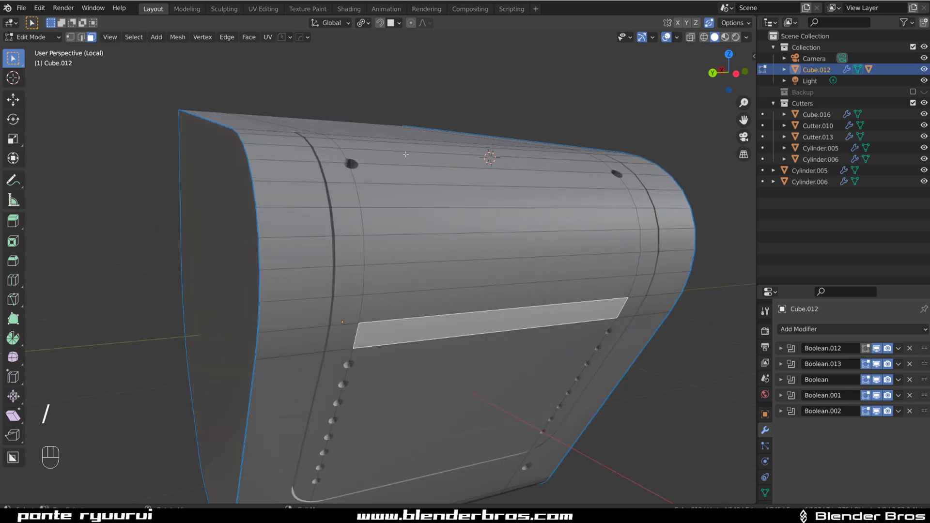
{"action": "key", "text": "Tab"}
{"action": "left_click", "coordinate": [428, 359]}
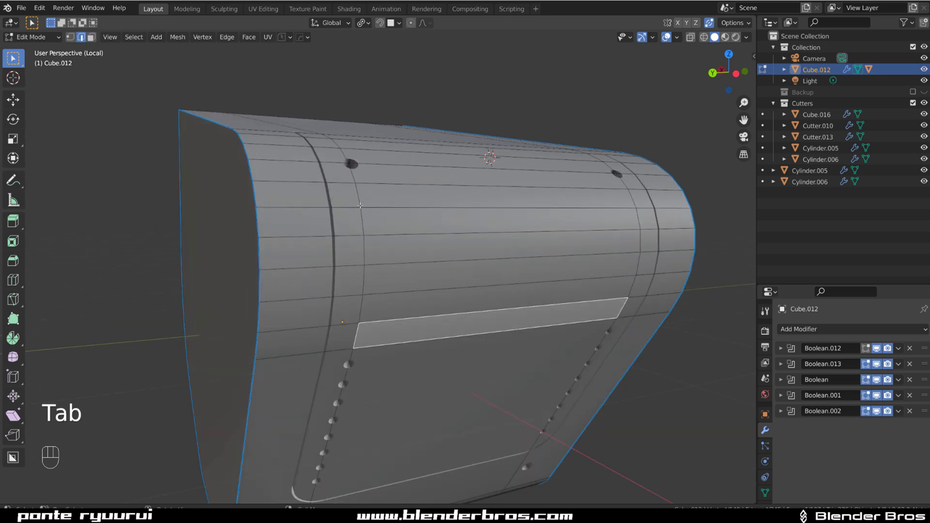
{"action": "left_click", "coordinate": [363, 228], "text": "alt"}
{"action": "key", "text": "x"}
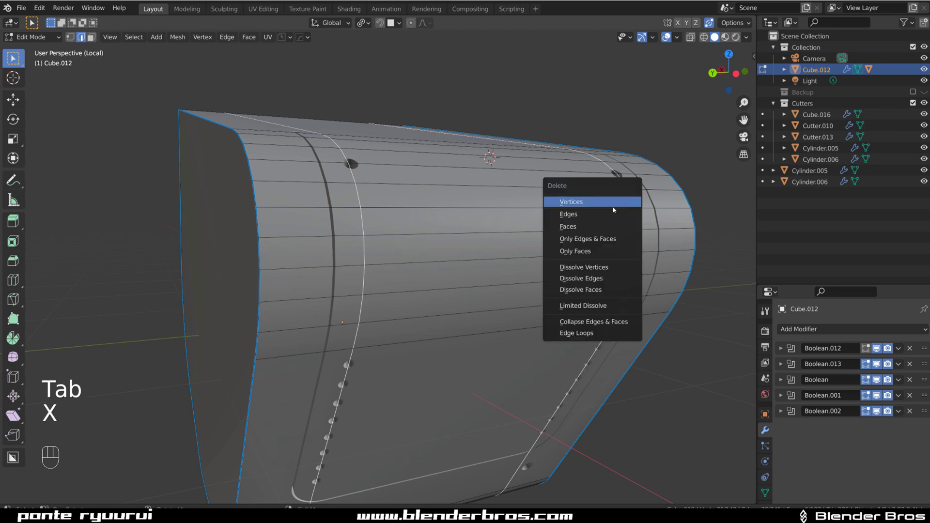
{"action": "left_click", "coordinate": [621, 274]}
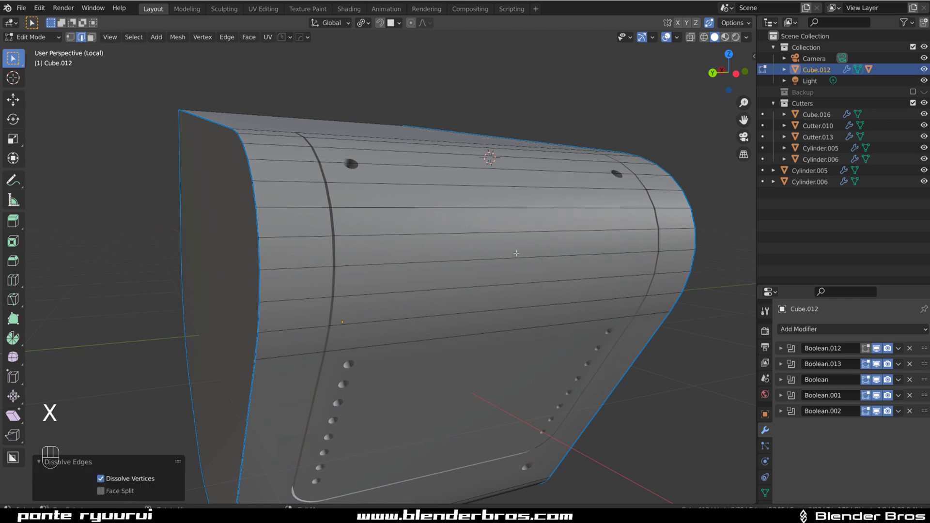
Select all faces of the rounded corner and rebuild it with MESHmachine Refuse using 30 segments
{"action": "key", "text": "Tab"}
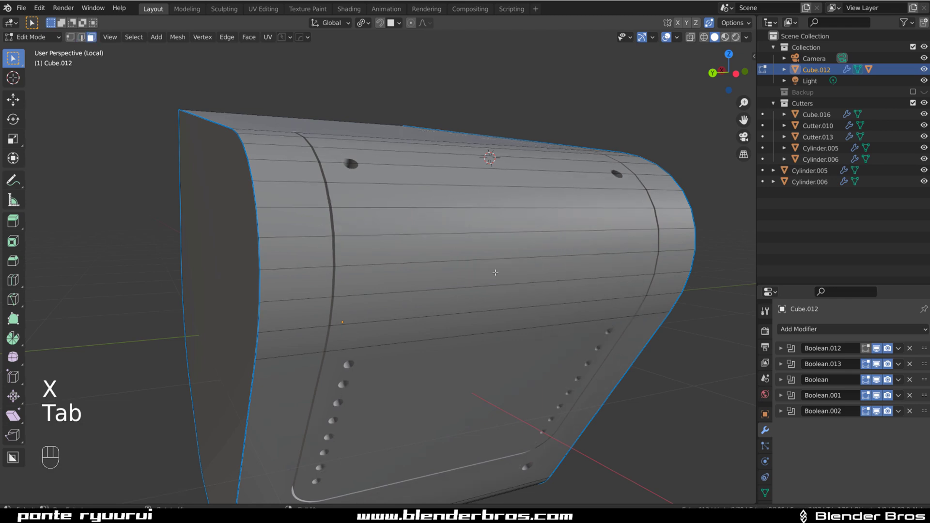
{"action": "left_click", "coordinate": [467, 332]}
{"action": "middle_click_drag", "start_coordinate": [467, 332], "coordinate": [450, 152]}
{"action": "left_click", "coordinate": [434, 181], "text": "ctrl"}
{"action": "key", "text": "y"}
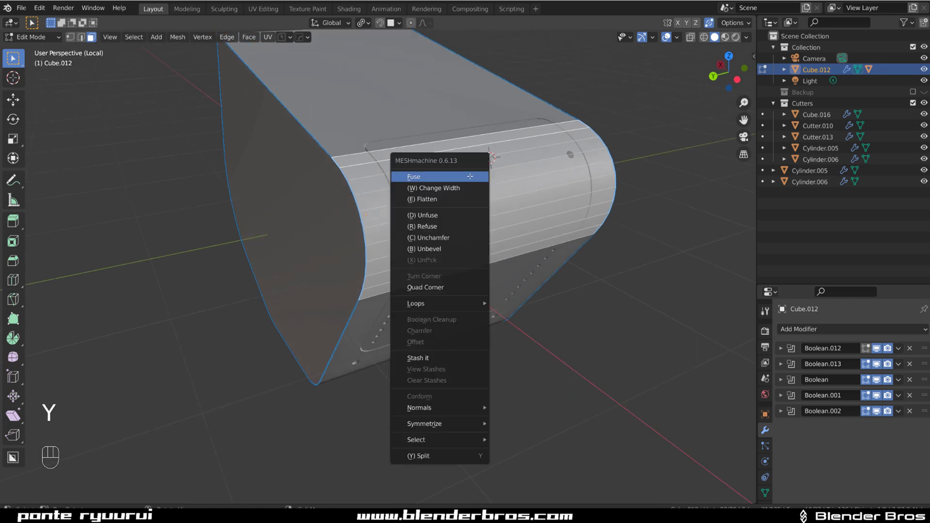
{"action": "left_click", "coordinate": [471, 226]}
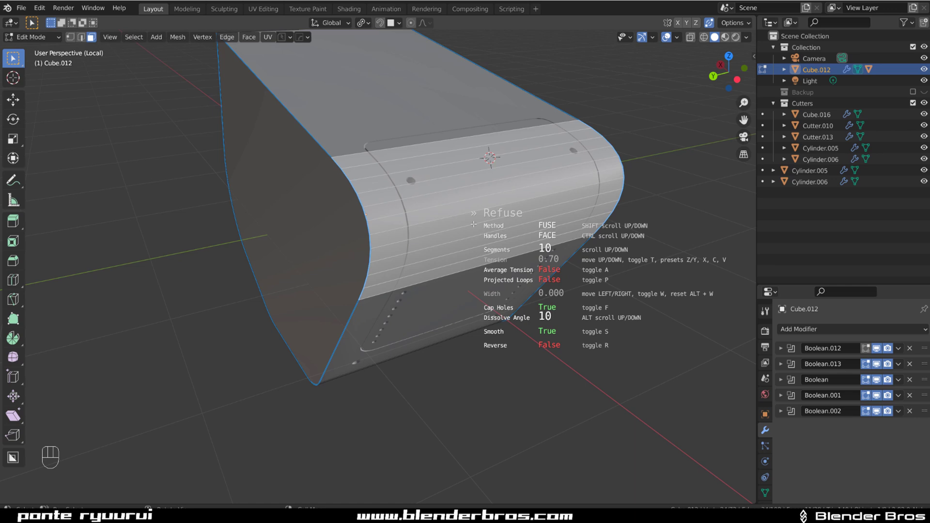
{"action": "scroll", "coordinate": [474, 224], "scroll_direction": "up", "scroll_amount": 6}
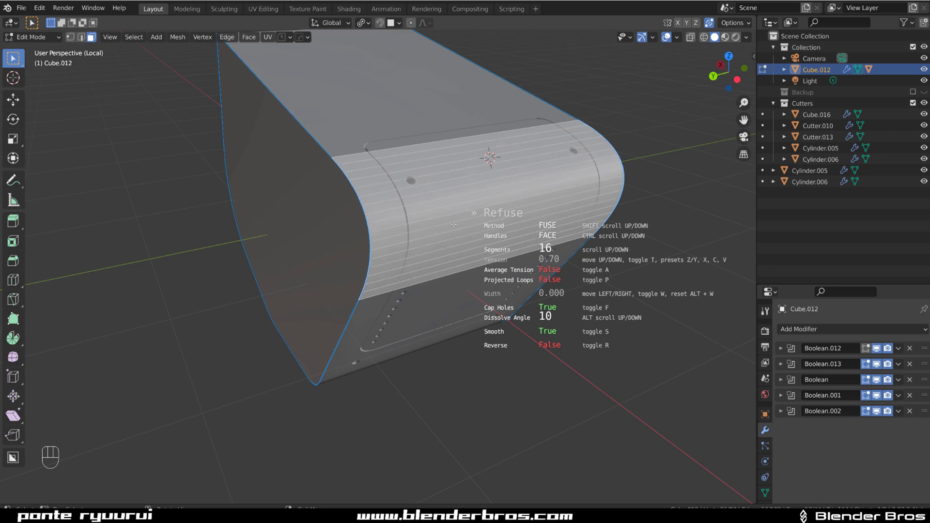
{"action": "left_click", "coordinate": [452, 218]}
Add two loop cuts across the rounded corner, one on each side of the near hole, with slide factors 0.696 and 0.875
{"action": "scroll", "coordinate": [451, 218], "scroll_direction": "up", "scroll_amount": 4}
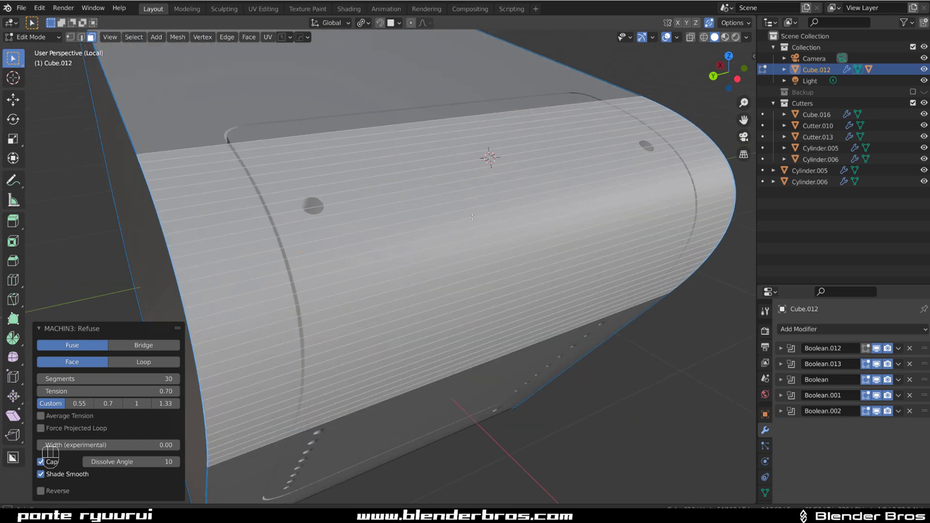
{"action": "key", "text": "Tab"}
{"action": "middle_click_drag", "start_coordinate": [395, 223], "coordinate": [387, 241]}
{"action": "scroll", "coordinate": [401, 214], "scroll_direction": "down", "scroll_amount": 3}
{"action": "scroll", "coordinate": [424, 235], "scroll_direction": "up", "scroll_amount": 4}
{"action": "key", "text": "Tab"}
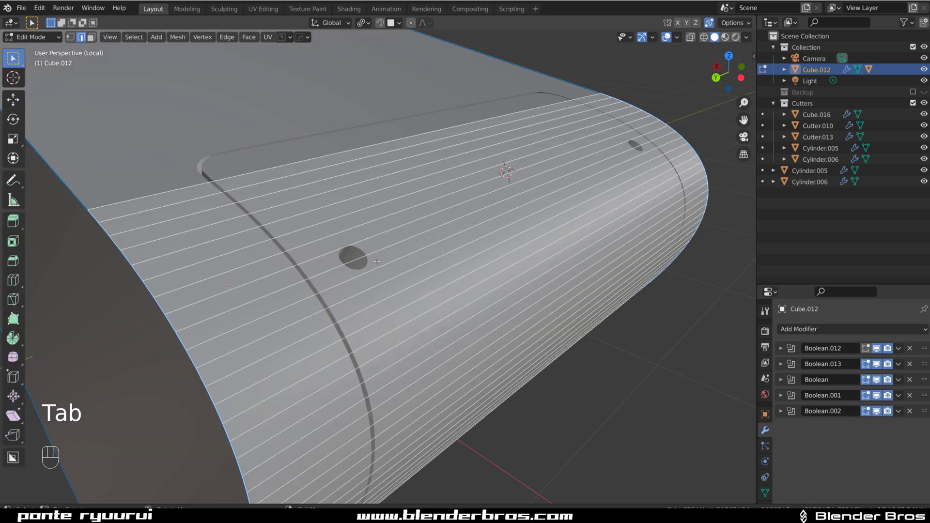
{"action": "key", "text": "ctrl+r"}
{"action": "left_click", "coordinate": [349, 279]}
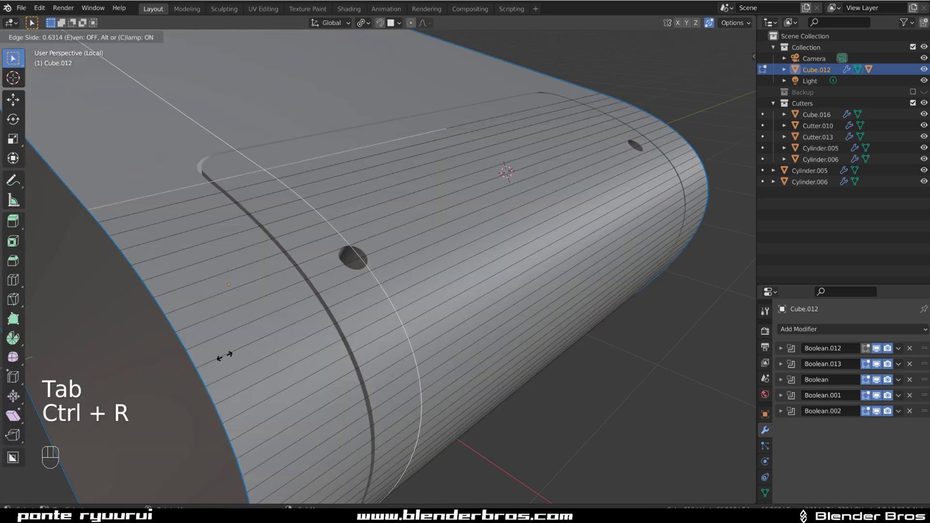
{"action": "left_click", "coordinate": [209, 357]}
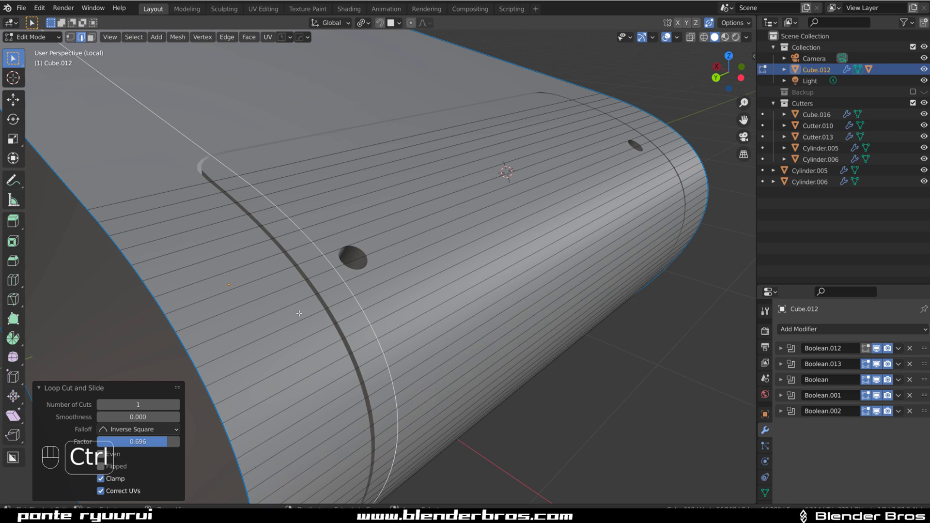
{"action": "key", "text": "ctrl+r"}
{"action": "left_click", "coordinate": [347, 298]}
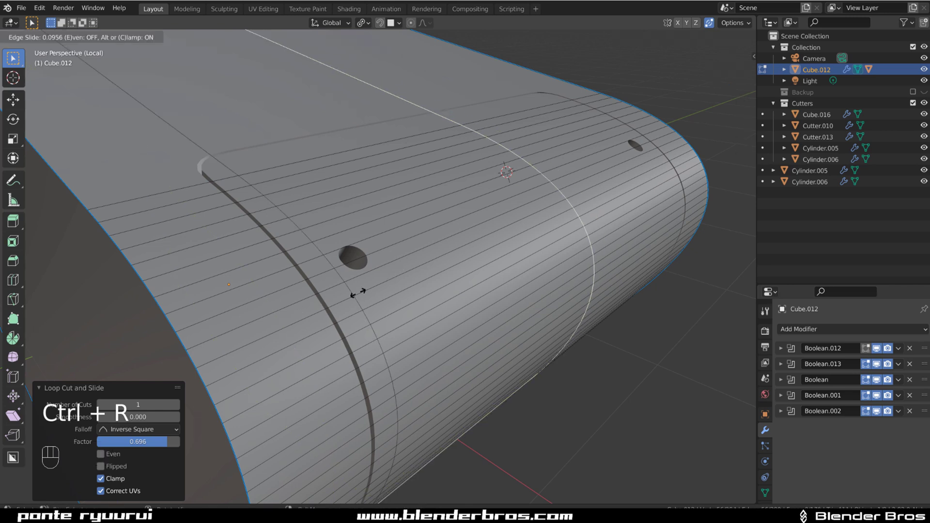
{"action": "left_click", "coordinate": [258, 343]}
Add four evenly spaced loop cuts between the two loops flanking the near hole, without sliding them
{"action": "key", "text": "ctrl+r"}
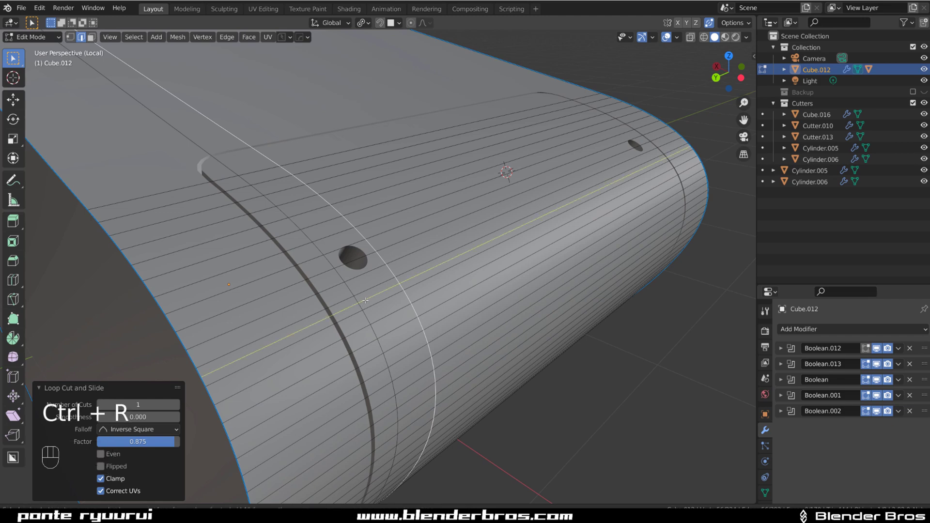
{"action": "scroll", "coordinate": [362, 293], "scroll_direction": "up", "scroll_amount": 3}
{"action": "left_click", "coordinate": [362, 291]}
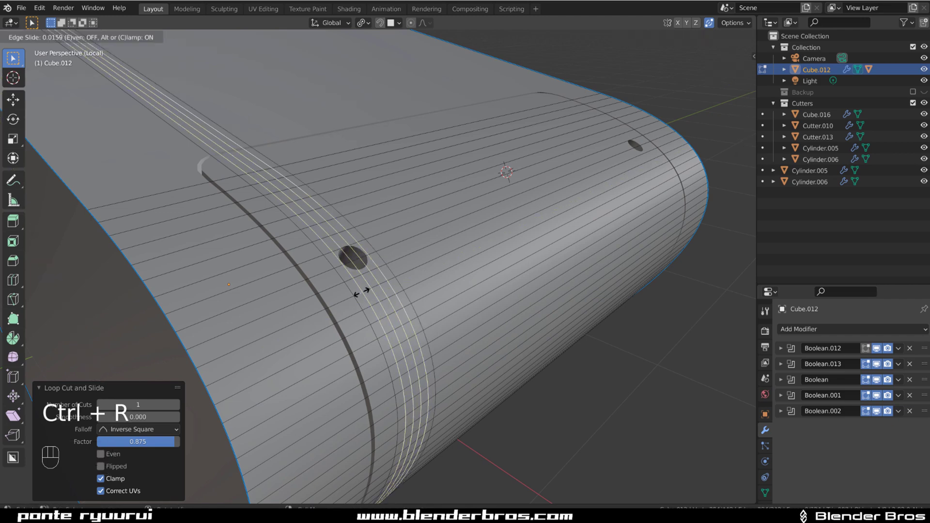
{"action": "right_click", "coordinate": [362, 293]}
Examine how the new loops line up with the near hole's rim, in both Edit Mode and Object Mode
{"action": "scroll", "coordinate": [543, 160], "scroll_direction": "up", "scroll_amount": 5}
{"action": "middle_click_drag", "start_coordinate": [146, 349], "coordinate": [509, 189], "text": "shift"}
{"action": "scroll", "coordinate": [436, 232], "scroll_direction": "up", "scroll_amount": 2}
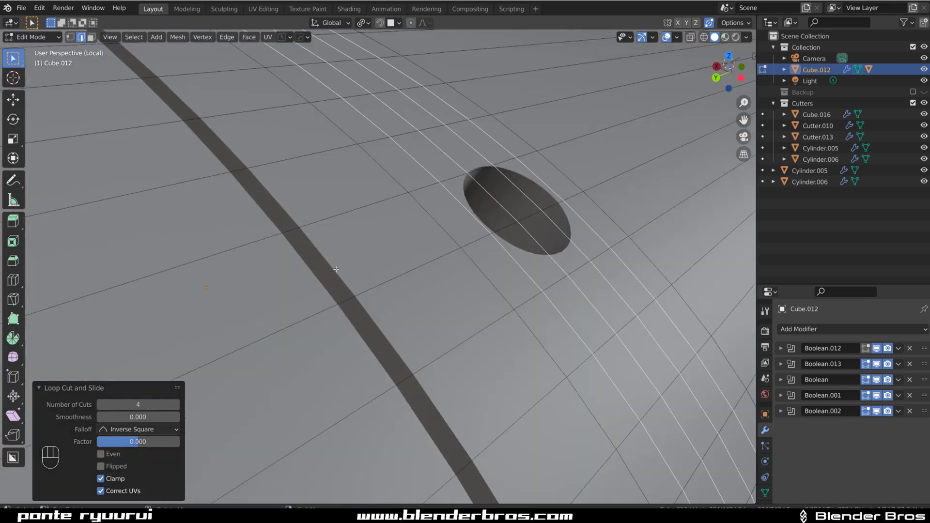
{"action": "scroll", "coordinate": [369, 258], "scroll_direction": "down", "scroll_amount": 1}
{"action": "middle_click_drag", "start_coordinate": [368, 258], "coordinate": [396, 263], "text": "shift"}
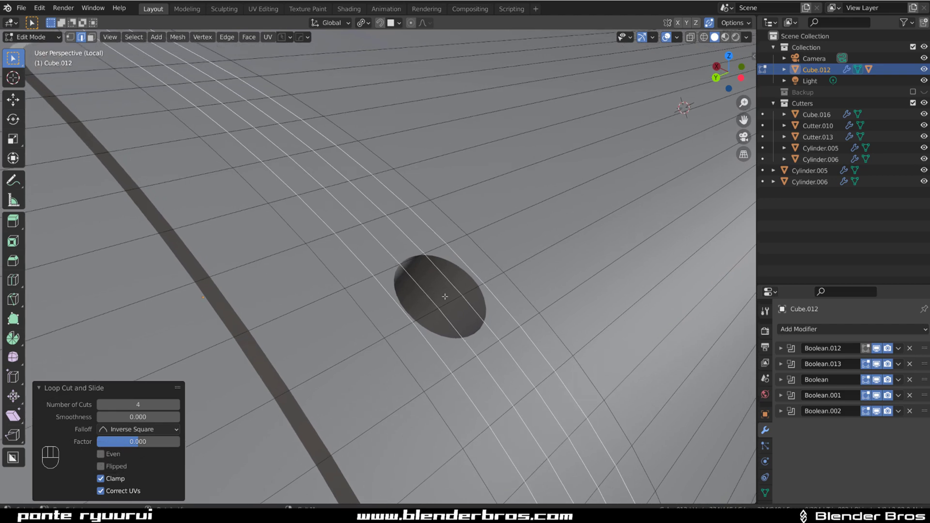
{"action": "scroll", "coordinate": [445, 297], "scroll_direction": "down", "scroll_amount": 1}
{"action": "middle_click_drag", "start_coordinate": [445, 297], "coordinate": [340, 306], "text": "shift"}
{"action": "key", "text": "Tab"}
{"action": "scroll", "coordinate": [349, 298], "scroll_direction": "up", "scroll_amount": 2}
{"action": "key", "text": "Tab"}
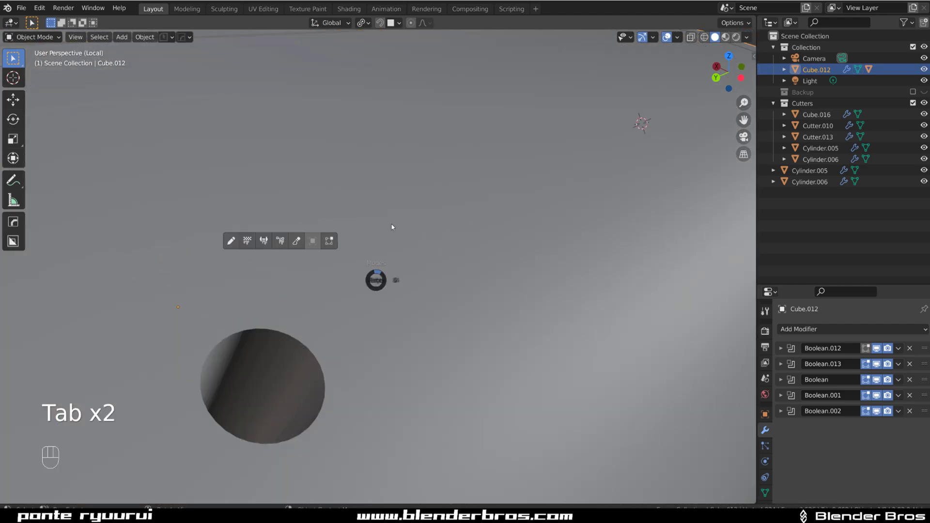
{"action": "scroll", "coordinate": [437, 237], "scroll_direction": "down", "scroll_amount": 4}
{"action": "key", "text": "Tab"}
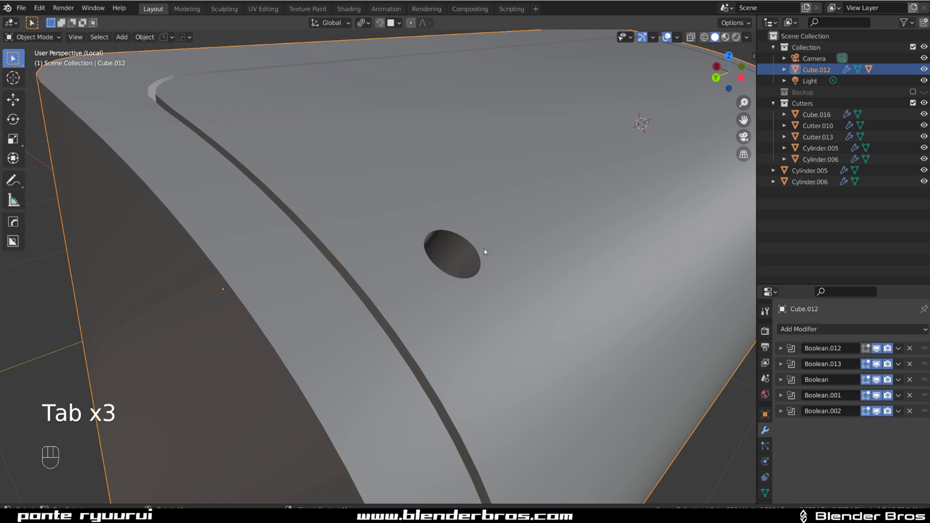
Select the cylindrical cutter of the near hole and move it -0.007481 m along global X, using wireframe shading for the move
{"action": "key", "text": "shift+3"}
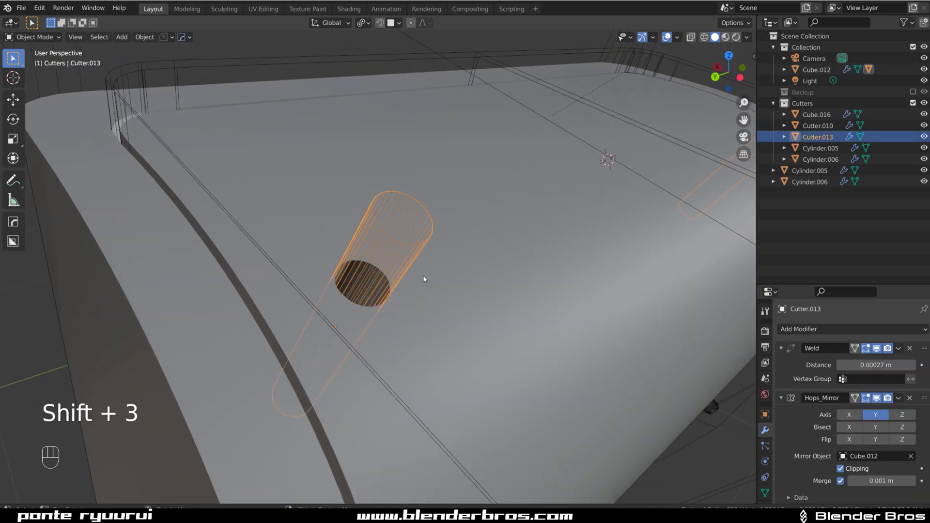
{"action": "key", "text": "shift+z"}
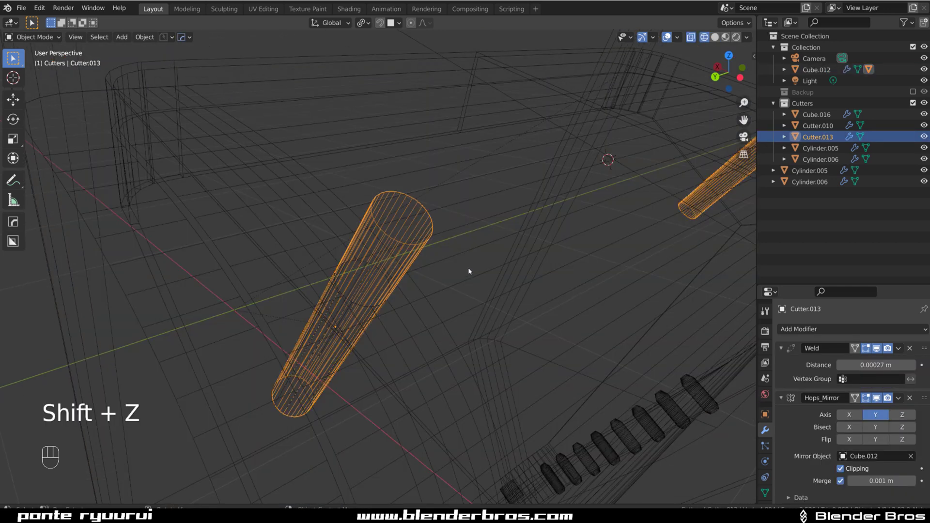
{"action": "key", "text": "g"}
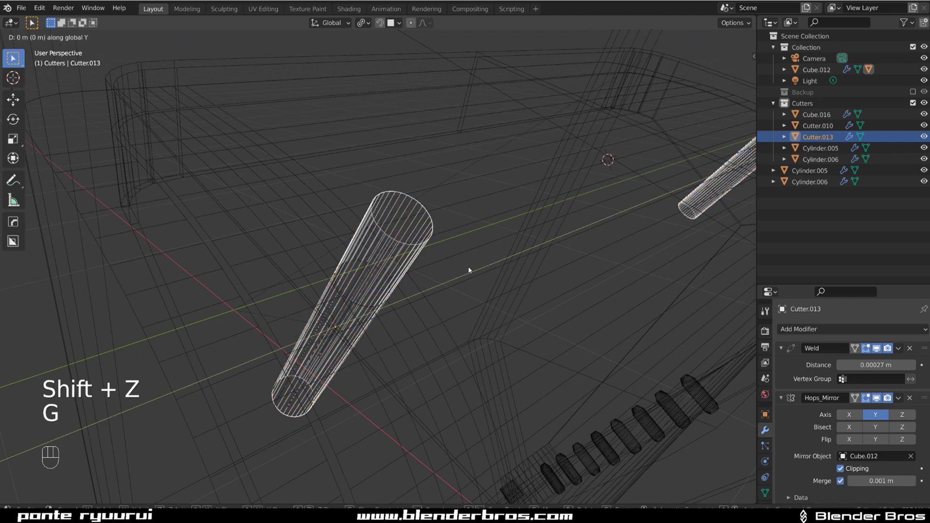
{"action": "key", "text": "shift"}
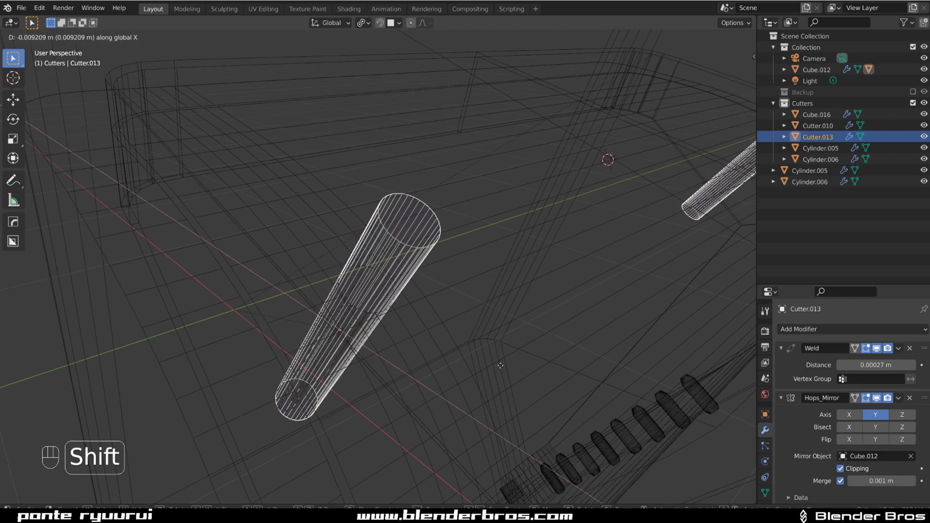
{"action": "left_click", "coordinate": [481, 367]}
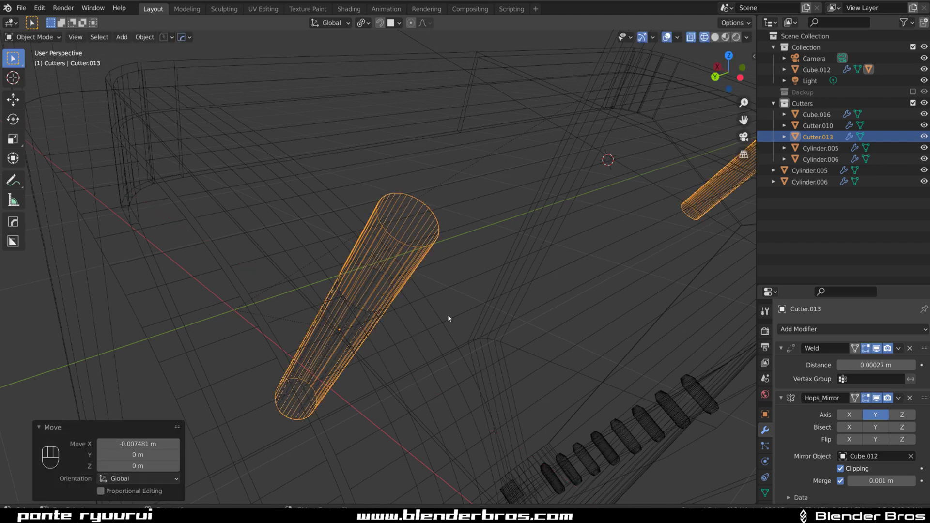
{"action": "key", "text": "shift+z"}
Open the body's mesh in Edit Mode and check how the moved hole sits against the surrounding loops
{"action": "scroll", "coordinate": [461, 271], "scroll_direction": "up", "scroll_amount": 4}
{"action": "middle_click_drag", "start_coordinate": [461, 272], "coordinate": [448, 256], "text": "shift"}
{"action": "left_click", "coordinate": [447, 257]}
{"action": "key", "text": "Tab"}
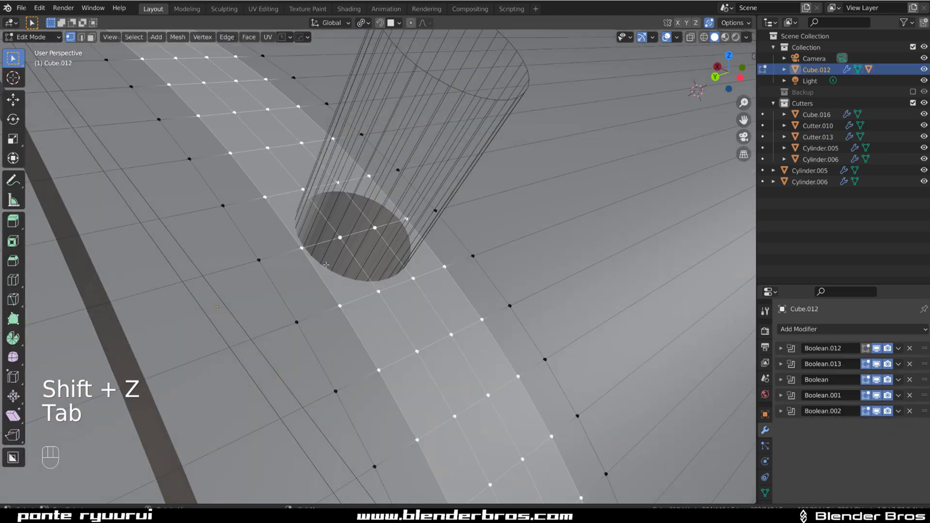
{"action": "scroll", "coordinate": [362, 247], "scroll_direction": "up", "scroll_amount": 1}
{"action": "middle_click_drag", "start_coordinate": [362, 248], "coordinate": [386, 314], "text": "shift"}
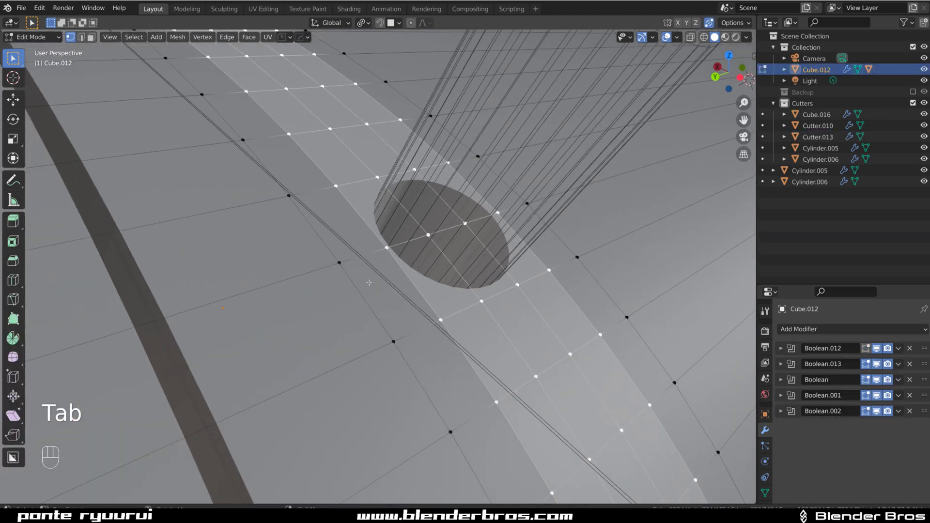
{"action": "scroll", "coordinate": [416, 255], "scroll_direction": "up", "scroll_amount": 3}
{"action": "scroll", "coordinate": [416, 255], "scroll_direction": "down", "scroll_amount": 3}
{"action": "scroll", "coordinate": [415, 255], "scroll_direction": "down", "scroll_amount": 2}
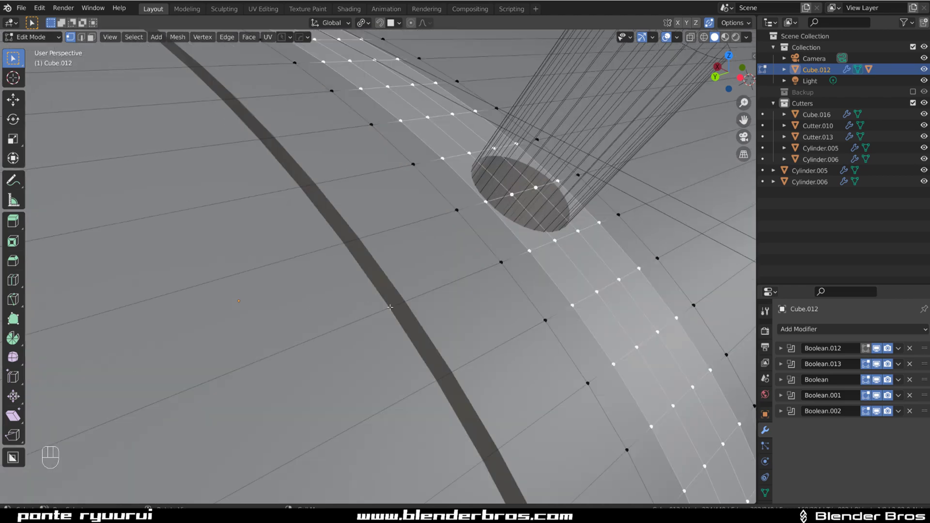
Return to Object Mode and apply the body's boolean modifiers with HardOps Csharp at 30° sharpness and 60° auto smooth
{"action": "key", "text": "Tab"}
{"action": "scroll", "coordinate": [469, 110], "scroll_direction": "up", "scroll_amount": 3}
{"action": "key", "text": "q"}
{"action": "left_click", "coordinate": [501, 138]}
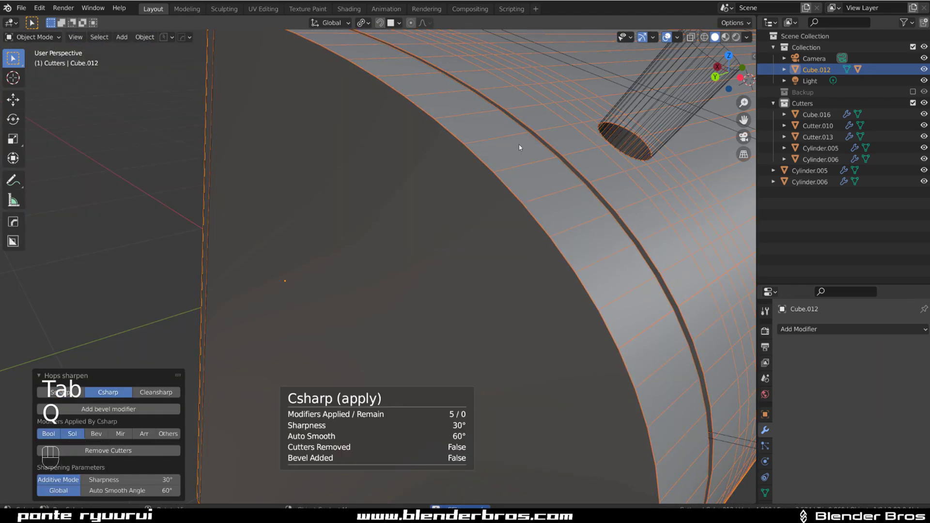
{"action": "scroll", "coordinate": [519, 145], "scroll_direction": "down", "scroll_amount": 5}
Add a HardOps bevel to the body with 3 segments, a 30° angle limit and a width of 0.005022 m
{"action": "key", "text": "q"}
{"action": "left_click", "coordinate": [347, 244]}
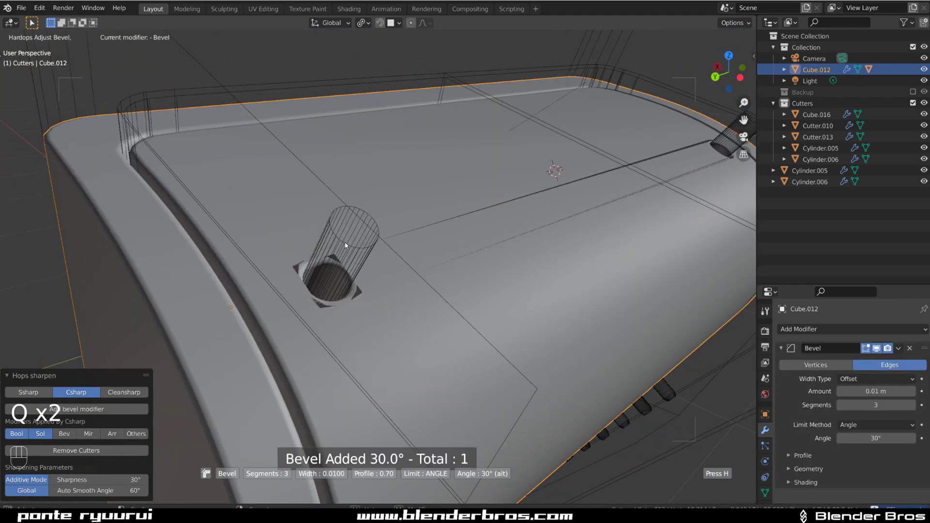
{"action": "mouse_move", "coordinate": [365, 246]}
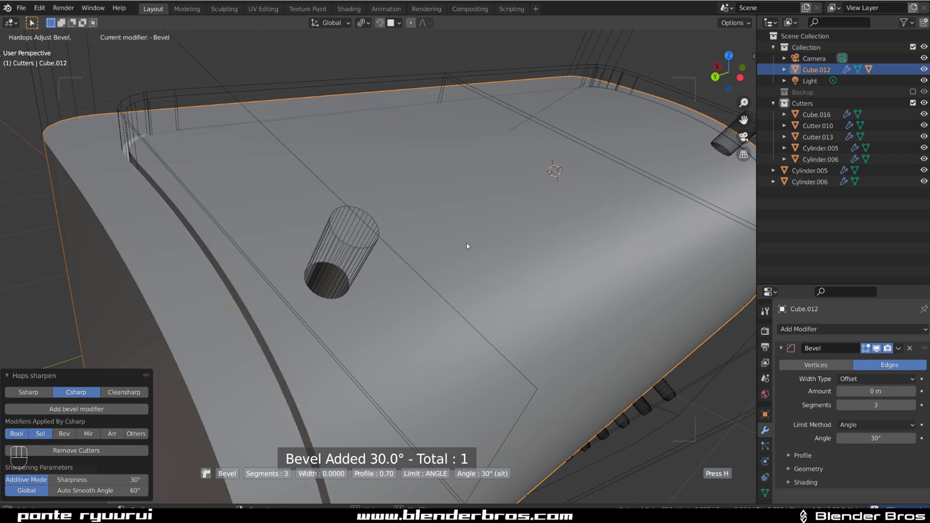
{"action": "left_click", "coordinate": [345, 269], "text": "shift"}
{"action": "scroll", "coordinate": [368, 245], "scroll_direction": "up", "scroll_amount": 5}
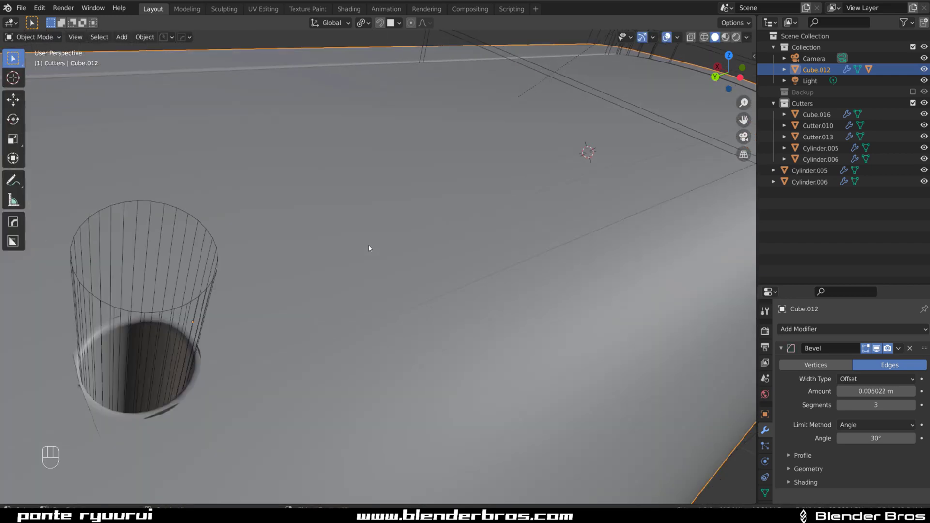
{"action": "middle_click_drag", "start_coordinate": [314, 262], "coordinate": [358, 243], "text": "shift"}
{"action": "scroll", "coordinate": [356, 245], "scroll_direction": "up", "scroll_amount": 5}
{"action": "scroll", "coordinate": [356, 246], "scroll_direction": "down", "scroll_amount": 6}
{"action": "middle_click_drag", "start_coordinate": [133, 387], "coordinate": [310, 294], "text": "shift"}
Isolate the beveled body in local view and open its mesh in Edit Mode at the near hole
{"action": "key", "text": "slash"}
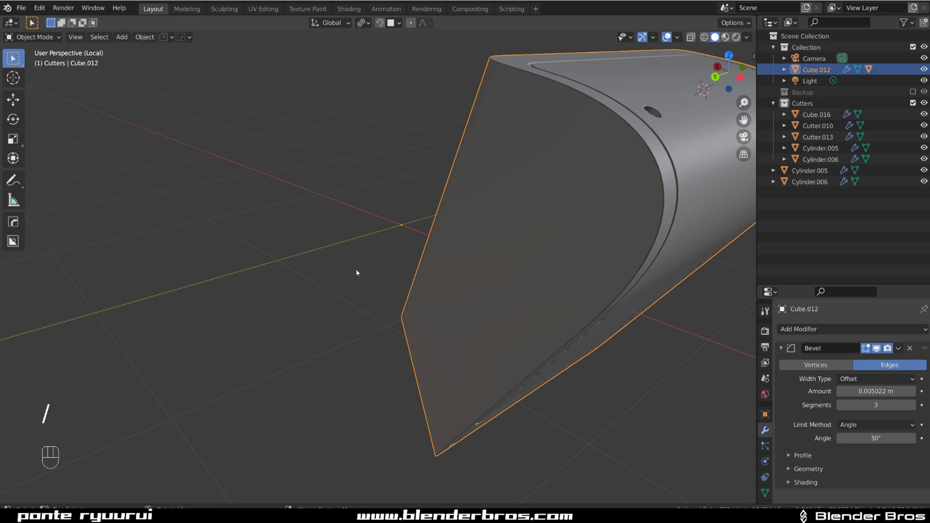
{"action": "middle_click_drag", "start_coordinate": [633, 108], "coordinate": [405, 232], "text": "shift"}
{"action": "scroll", "coordinate": [405, 232], "scroll_direction": "up", "scroll_amount": 4}
{"action": "scroll", "coordinate": [369, 311], "scroll_direction": "up", "scroll_amount": 1}
{"action": "middle_click_drag", "start_coordinate": [423, 279], "coordinate": [315, 213], "text": "shift"}
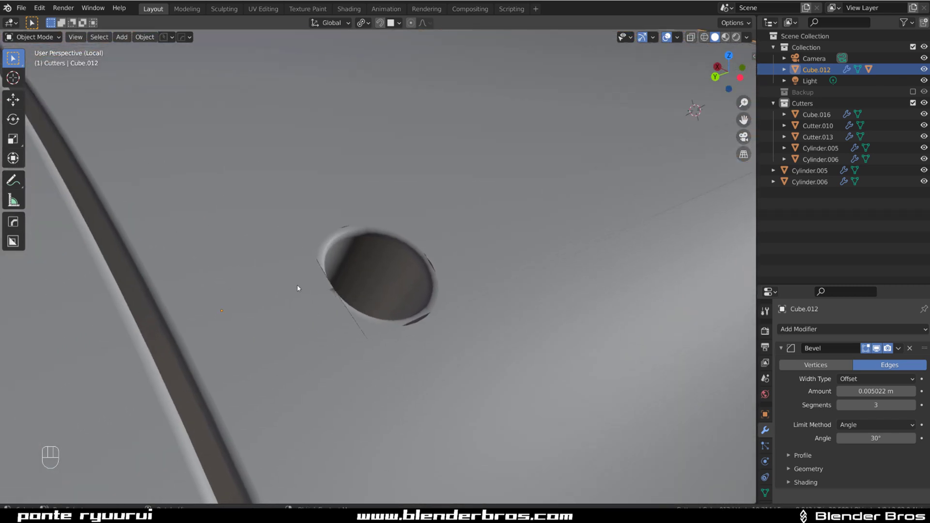
{"action": "middle_click_drag", "start_coordinate": [298, 284], "coordinate": [381, 327], "text": "ctrl"}
{"action": "key", "text": "Tab"}
Vertex-slide the grid vertices on the hole's groove side and opposite side away from the rim, with factors 0.233 and 0.345
{"action": "middle_click_drag", "start_coordinate": [466, 307], "coordinate": [184, 383], "text": "shift"}
{"action": "key", "text": "g"}
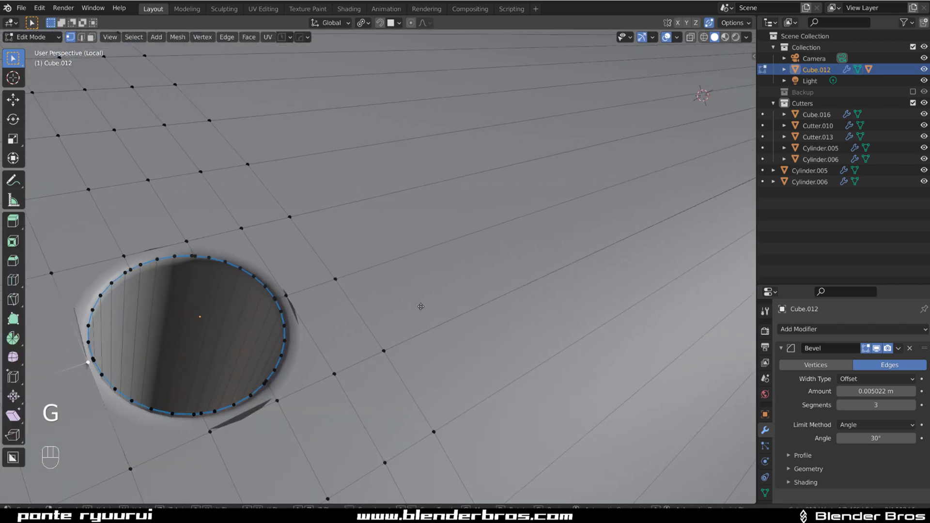
{"action": "key", "text": "g"}
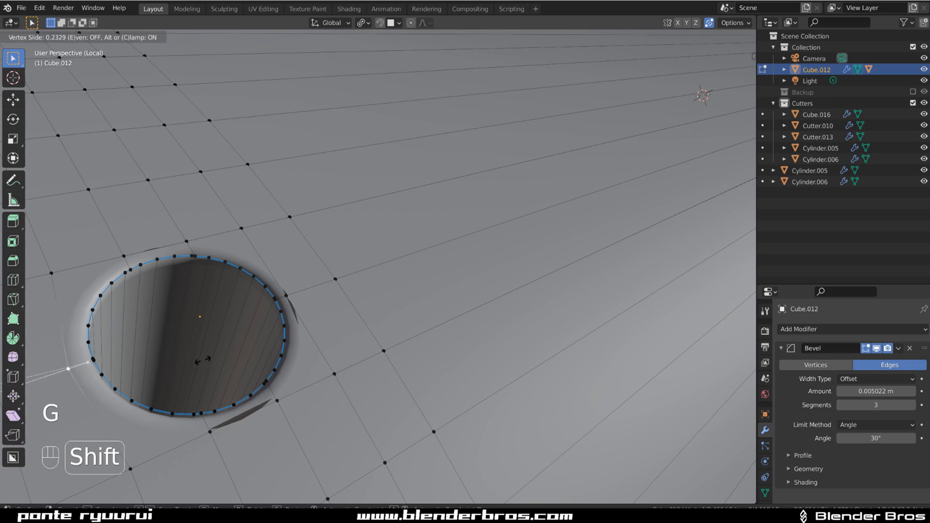
{"action": "left_click", "coordinate": [203, 360]}
{"action": "middle_click_drag", "start_coordinate": [202, 360], "coordinate": [311, 342], "text": "shift"}
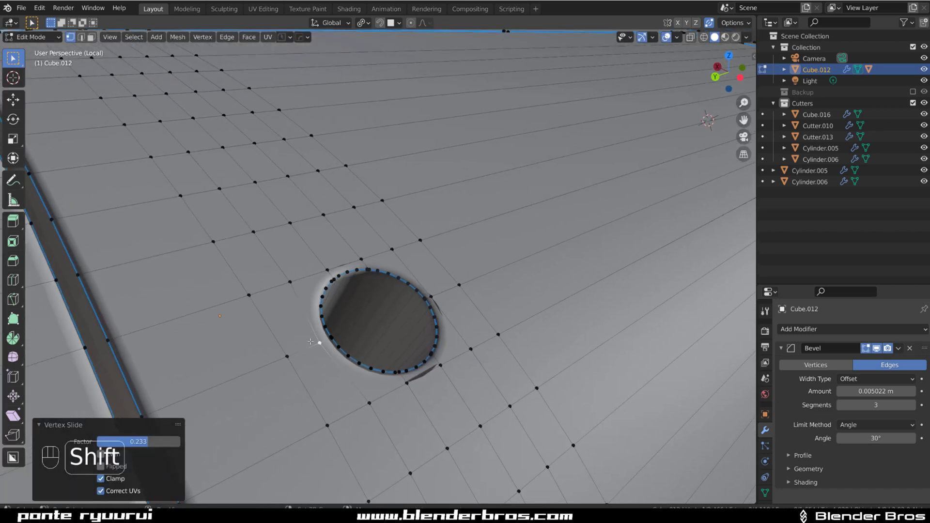
{"action": "left_click", "coordinate": [432, 296]}
{"action": "key", "text": "g"}
{"action": "key", "text": "g"}
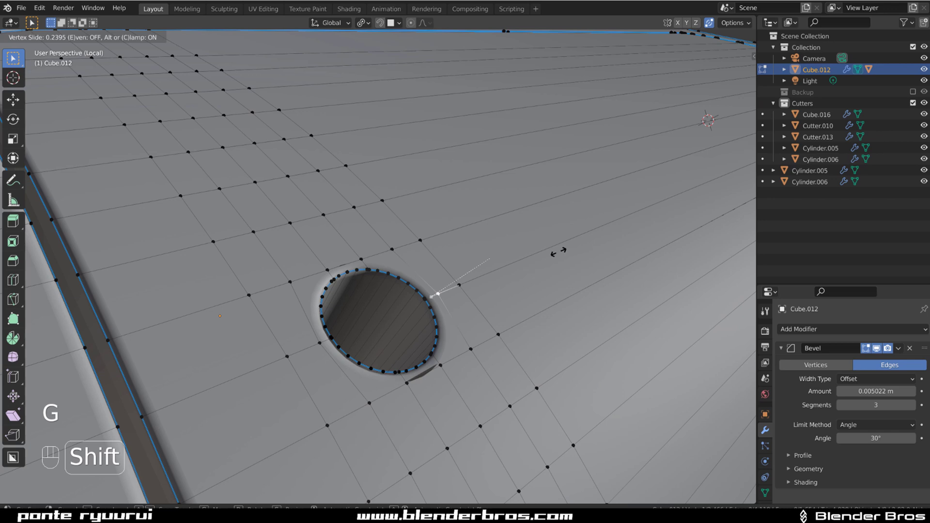
{"action": "left_click", "coordinate": [590, 250]}
{"action": "scroll", "coordinate": [321, 278], "scroll_direction": "up", "scroll_amount": 1}
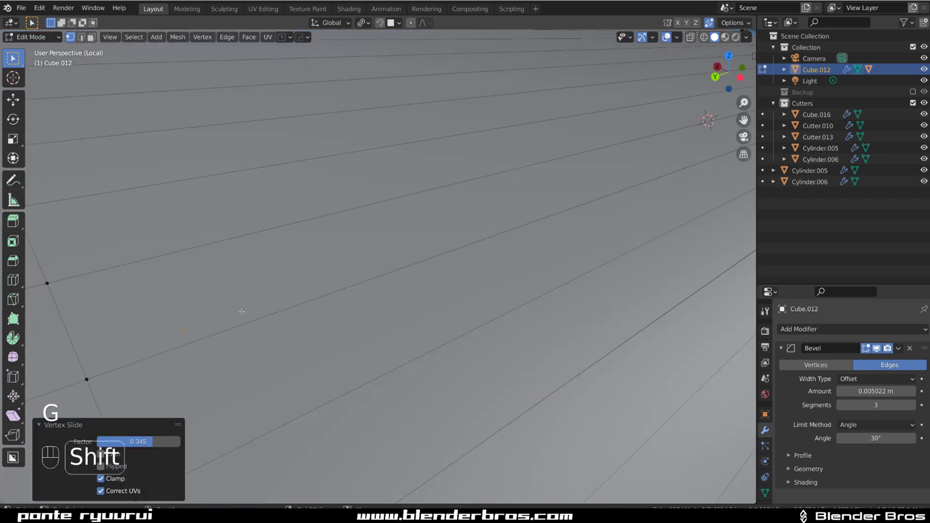
Merge the closely spaced vertex pairs on the hole's upper rim with MACHIN3 Smart Vert, redoing the second merge onto the correct vertex
{"action": "middle_click_drag", "start_coordinate": [243, 311], "coordinate": [308, 281], "text": "shift"}
{"action": "left_click", "coordinate": [299, 268]}
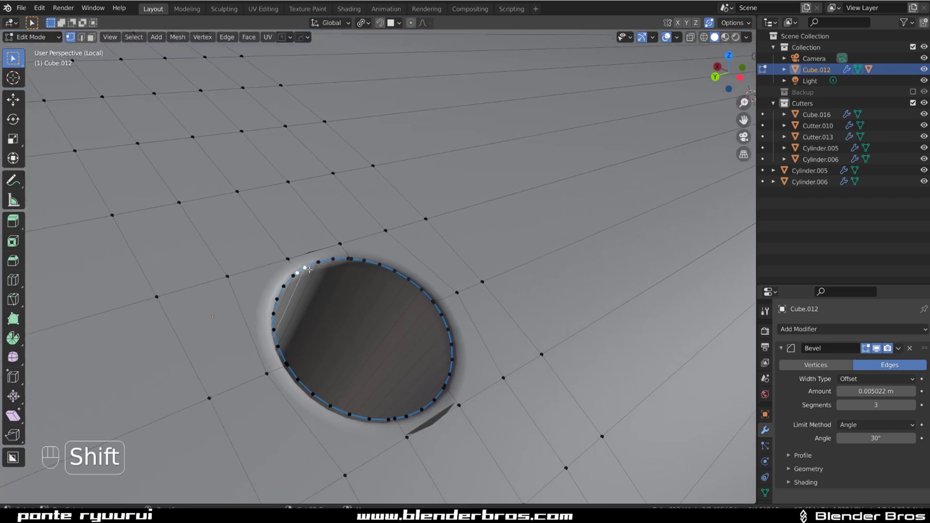
{"action": "key", "text": "1"}
{"action": "key", "text": "1"}
{"action": "left_click", "coordinate": [331, 244]}
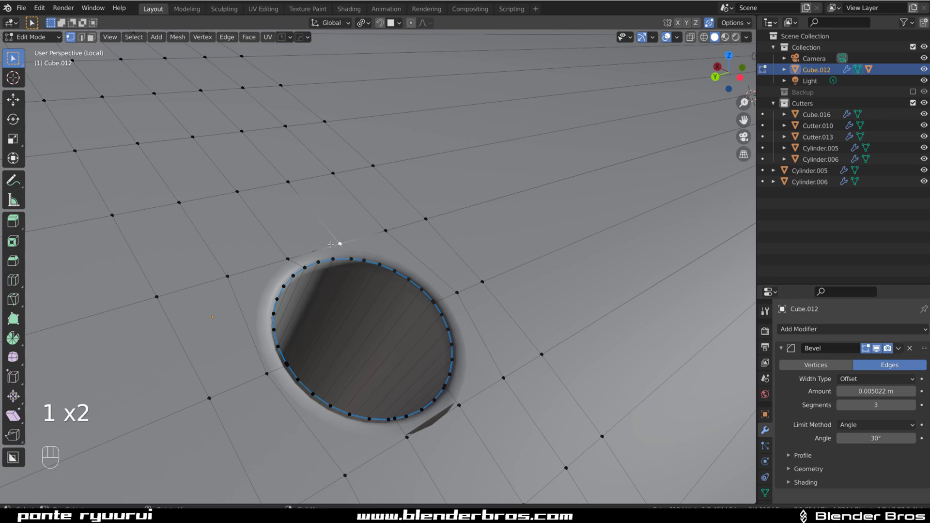
{"action": "key", "text": "ctrl+z"}
{"action": "key", "text": "ctrl+z"}
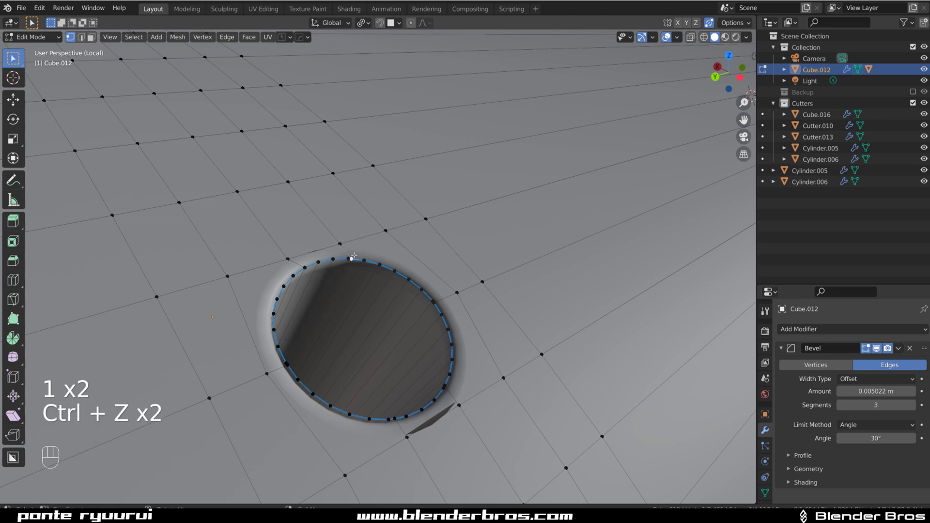
{"action": "key", "text": "1"}
Edge-slide the two grid vertices just above the hole slightly away from its rim
{"action": "left_click", "coordinate": [340, 244], "text": "shift"}
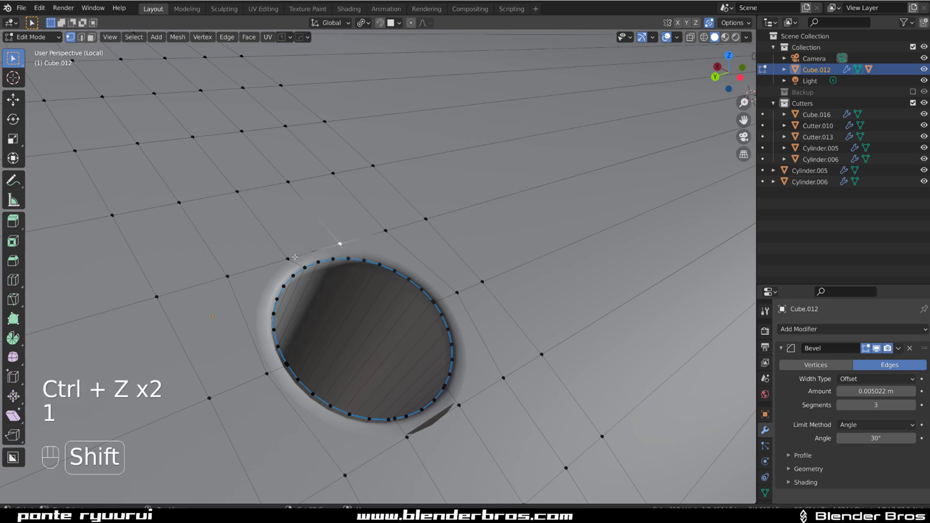
{"action": "key", "text": "g"}
{"action": "key", "text": "g"}
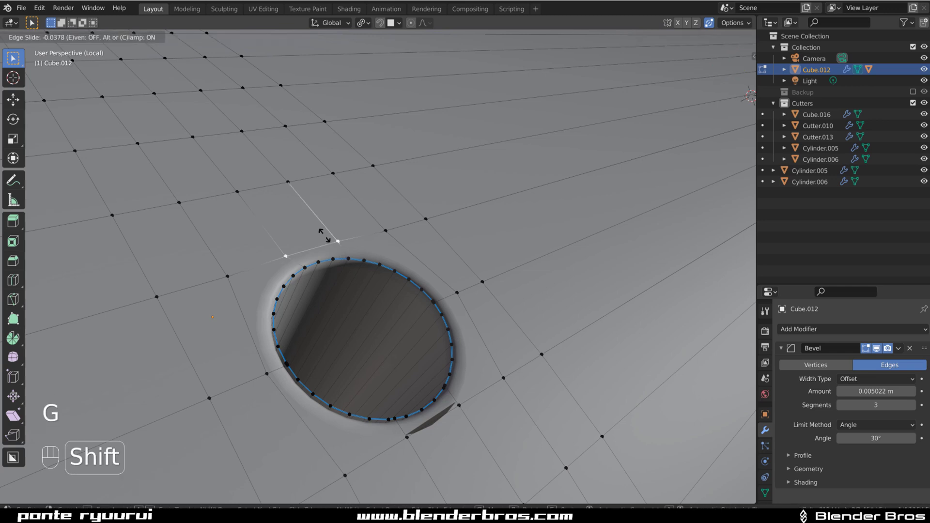
{"action": "left_click", "coordinate": [327, 237]}
Edge-slide the two grid vertices just below the hole away from its rim with a factor of -0.046
{"action": "scroll", "coordinate": [388, 246], "scroll_direction": "up", "scroll_amount": 2}
{"action": "middle_click_drag", "start_coordinate": [574, 322], "coordinate": [481, 220], "text": "shift"}
{"action": "left_click", "coordinate": [379, 286]}
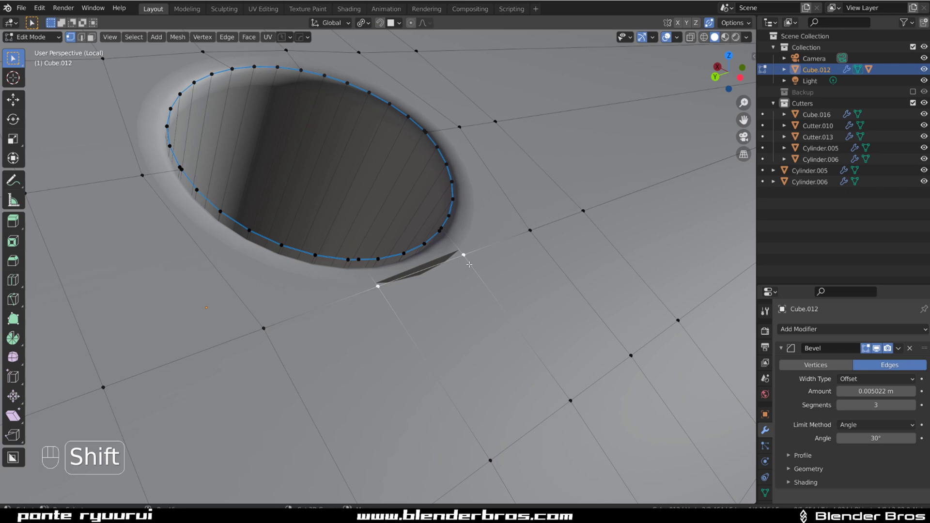
{"action": "key", "text": "g"}
{"action": "key", "text": "g"}
{"action": "left_click", "coordinate": [469, 263]}
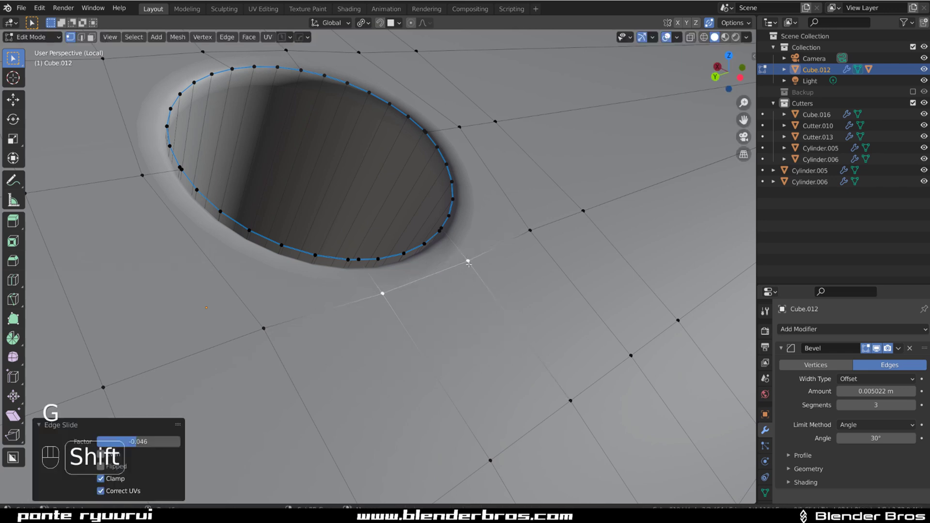
Merge the closely spaced vertex pairs on the hole's lower rim with MACHIN3 Smart Vert, redoing the bottom merge onto the neighbouring vertex
{"action": "left_click", "coordinate": [441, 231], "text": "shift"}
{"action": "key", "text": "1"}
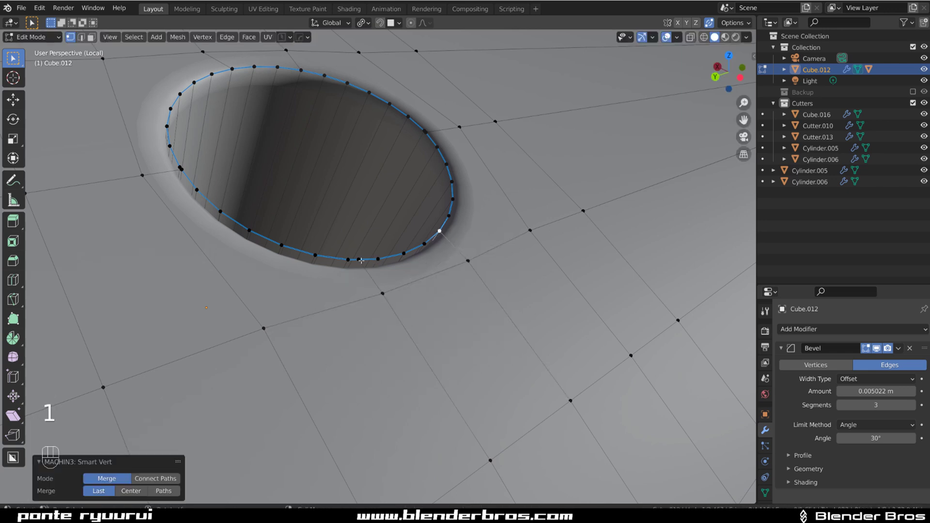
{"action": "left_click", "coordinate": [360, 259], "text": "shift"}
{"action": "key", "text": "1"}
{"action": "key", "text": "ctrl+z"}
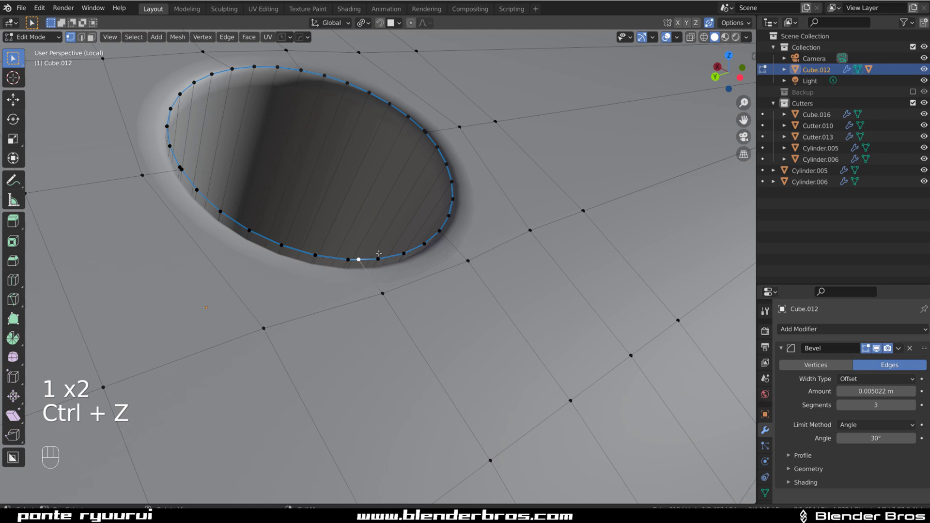
{"action": "left_click", "coordinate": [377, 254], "text": "shift"}
{"action": "key", "text": "1"}
Merge the remaining close vertex pairs on the rim's groove side and opposite side with Smart Vert, and return to Object Mode
{"action": "left_click", "coordinate": [195, 188]}
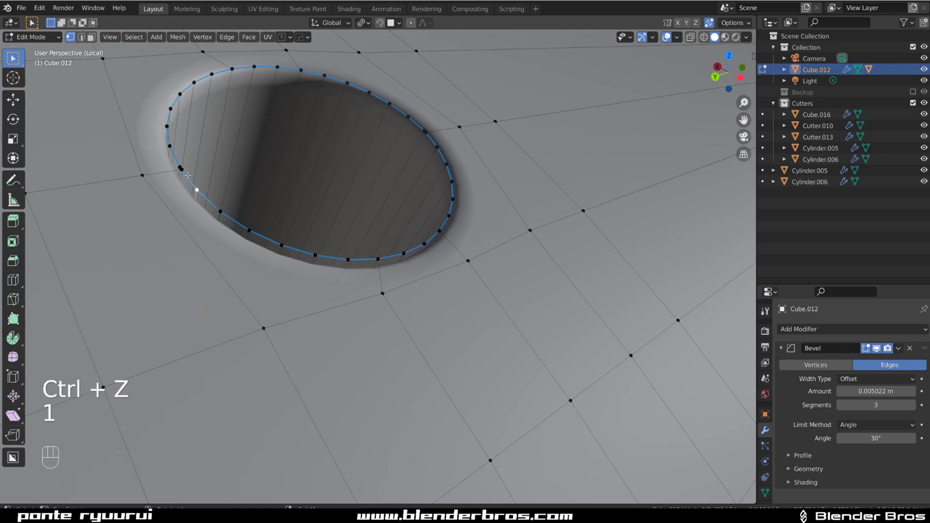
{"action": "key", "text": "1"}
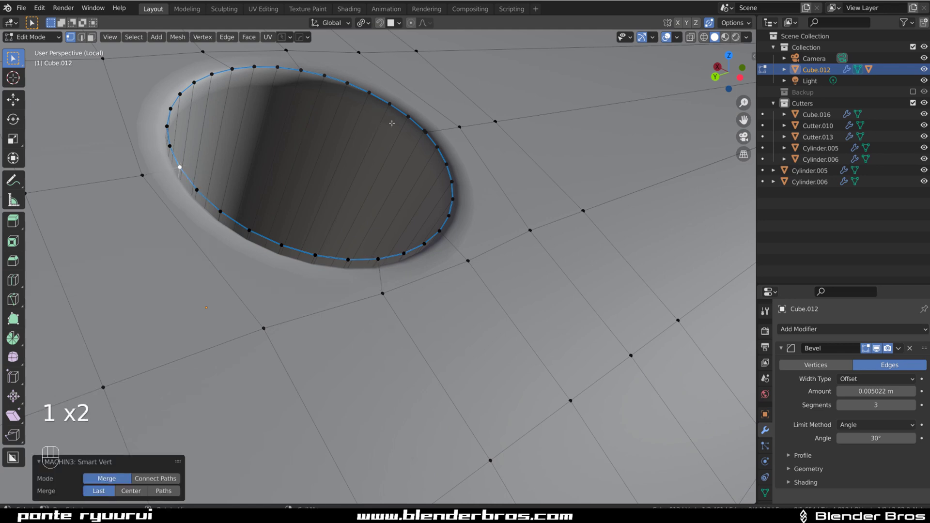
{"action": "left_click", "coordinate": [425, 132], "text": "shift"}
{"action": "key", "text": "1"}
{"action": "key", "text": "Tab"}
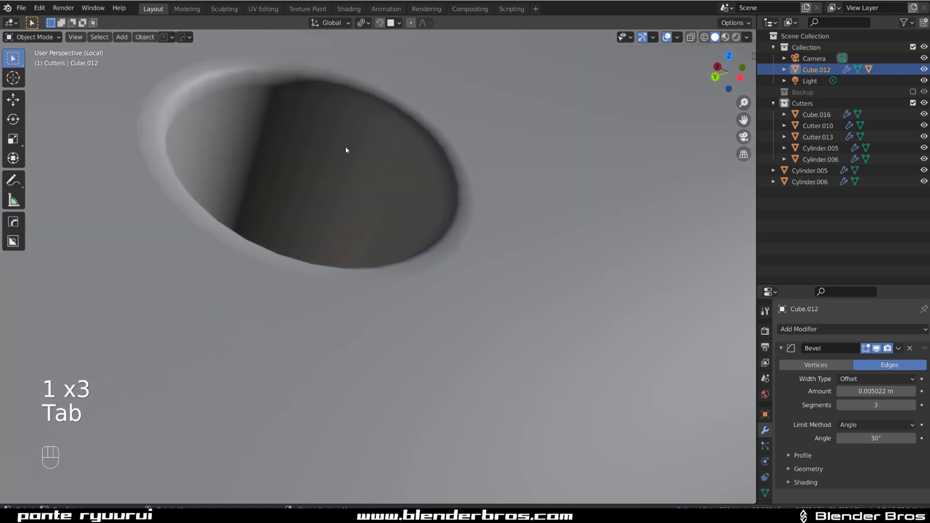
Mirror the whole body along the Y axis with the mirror gizmo in Symmetry mode
{"action": "middle_click_drag", "start_coordinate": [346, 150], "coordinate": [434, 228], "text": "shift"}
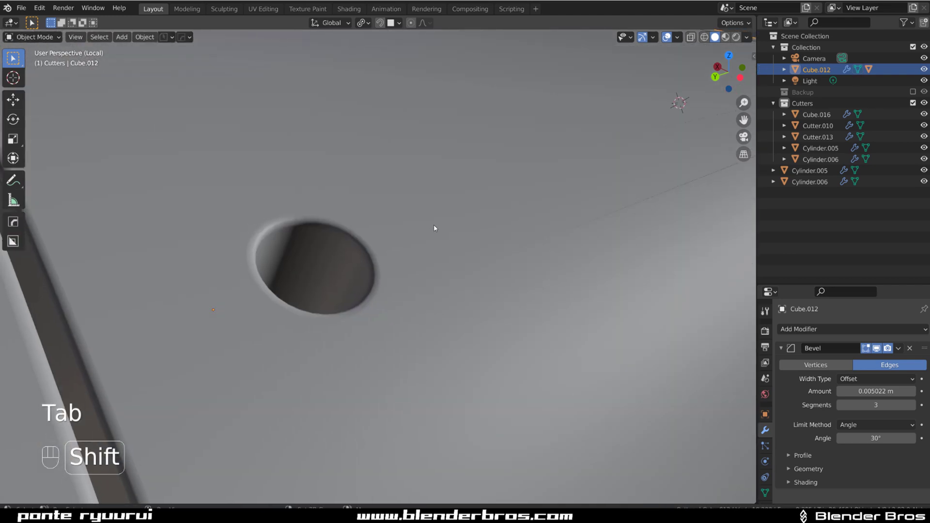
{"action": "scroll", "coordinate": [434, 225], "scroll_direction": "down", "scroll_amount": 5}
{"action": "middle_click_drag", "start_coordinate": [478, 208], "coordinate": [472, 236], "text": "shift"}
{"action": "scroll", "coordinate": [425, 245], "scroll_direction": "down", "scroll_amount": 3}
{"action": "key", "text": "alt+x"}
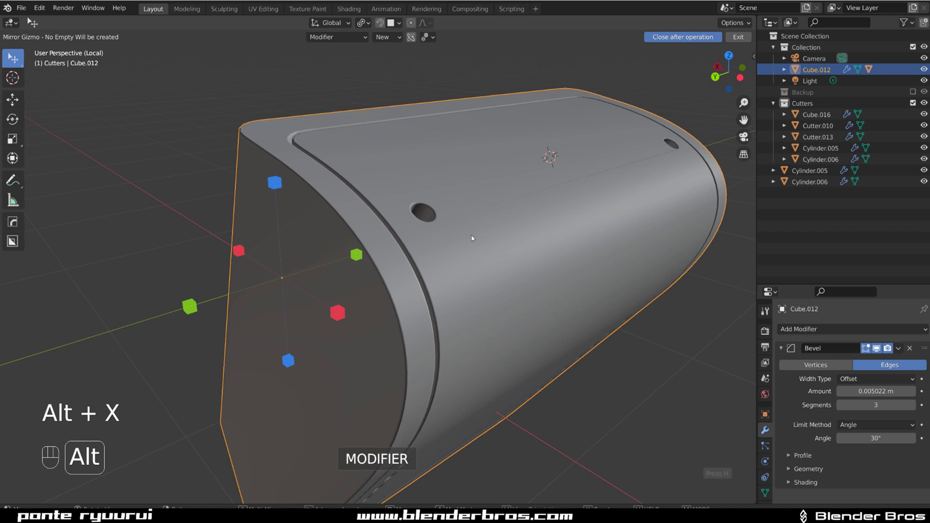
{"action": "right_click", "coordinate": [466, 224]}
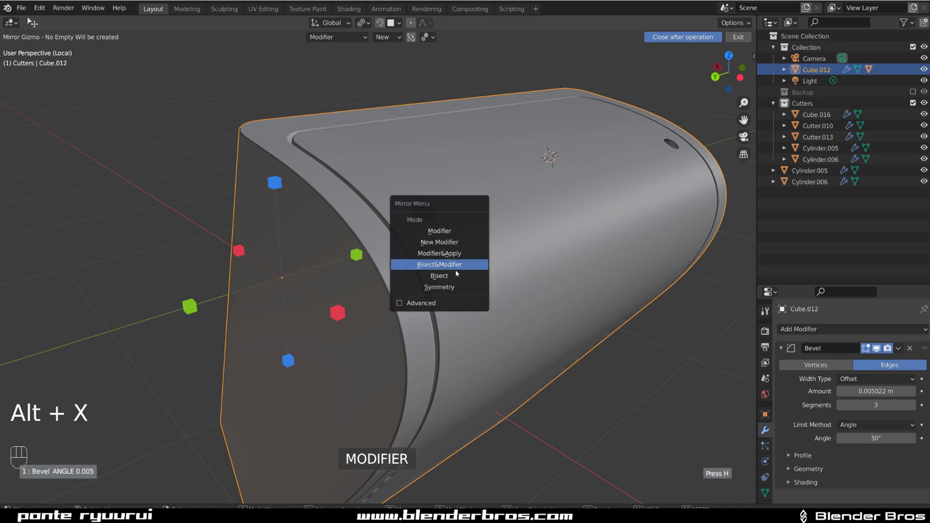
{"action": "left_click", "coordinate": [439, 286]}
{"action": "left_click", "coordinate": [190, 307]}
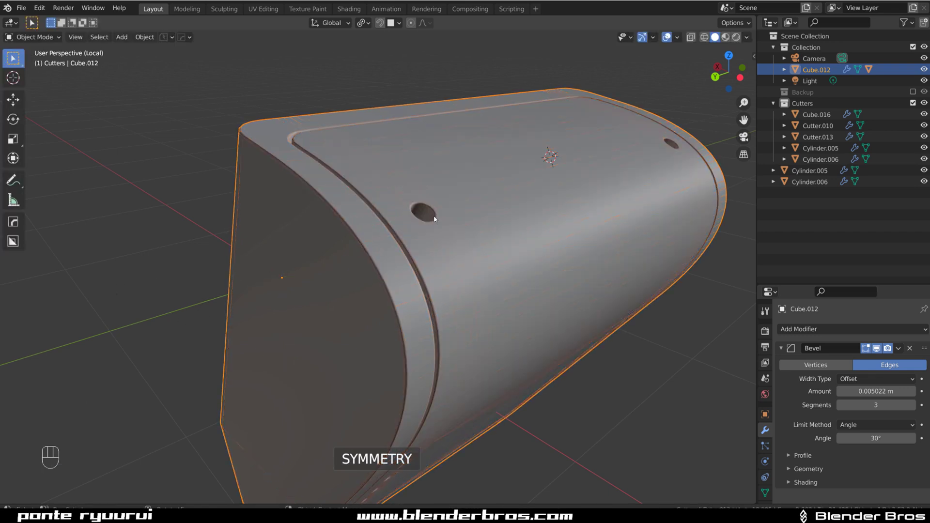
Inspect the bevel shading and mesh around the hole near the groove from close up and farther away
{"action": "middle_click_drag", "start_coordinate": [474, 150], "coordinate": [438, 217], "text": "shift"}
{"action": "scroll", "coordinate": [443, 212], "scroll_direction": "up", "scroll_amount": 2}
{"action": "scroll", "coordinate": [443, 212], "scroll_direction": "up", "scroll_amount": 4}
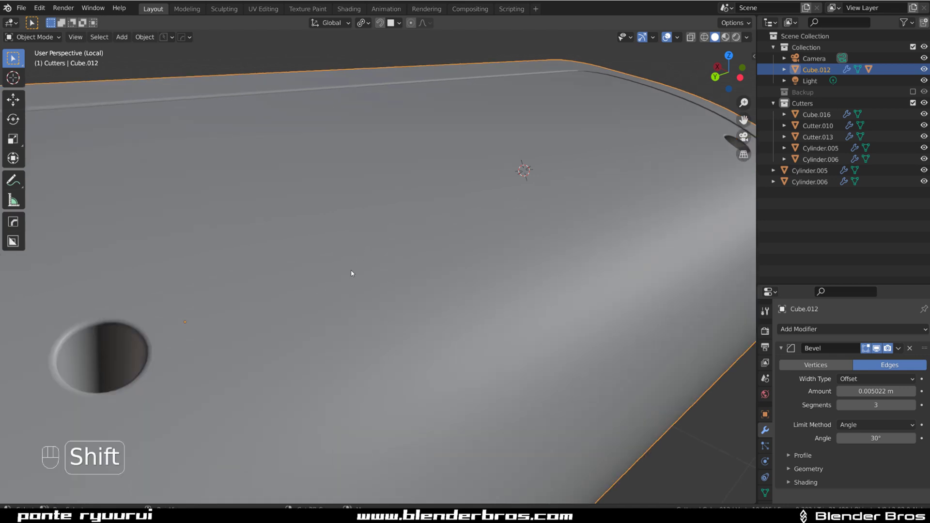
{"action": "middle_click_drag", "start_coordinate": [351, 272], "coordinate": [443, 250], "text": "shift"}
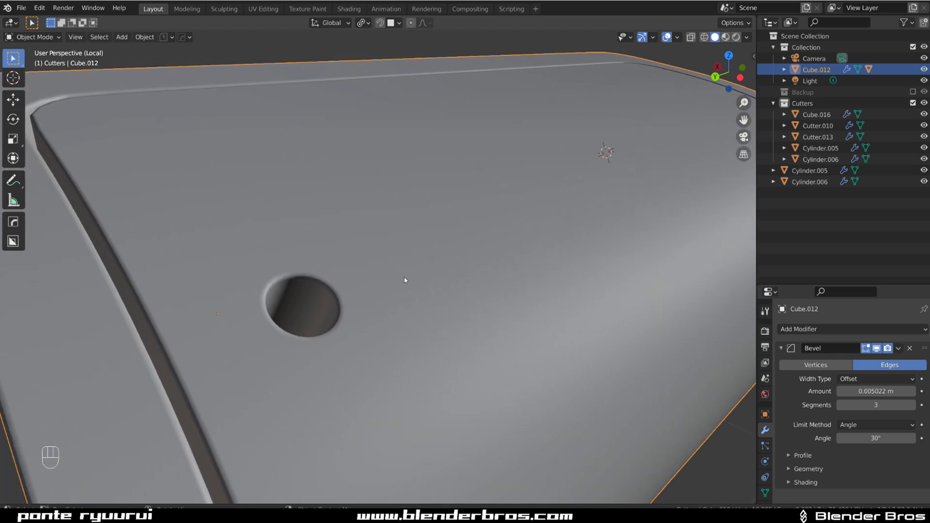
{"action": "key", "text": "Tab"}
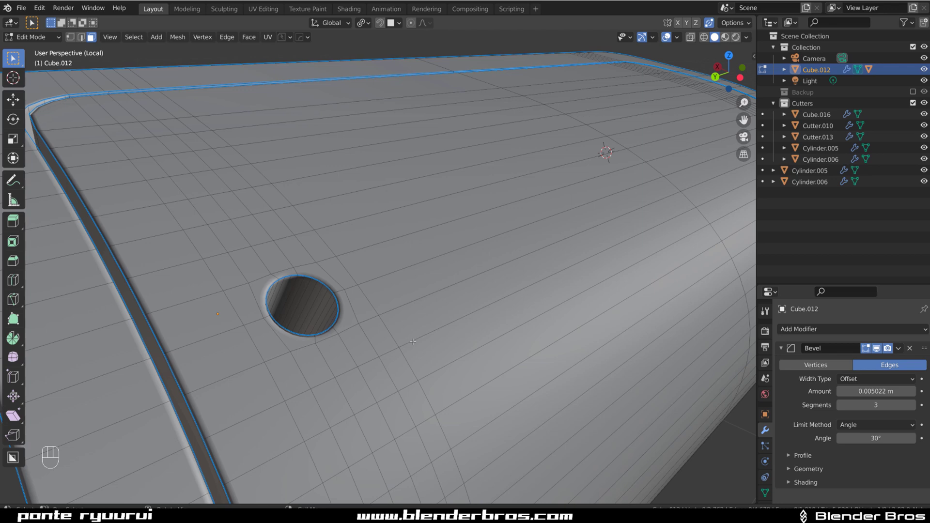
{"action": "key", "text": "Tab"}
{"action": "middle_click_drag", "start_coordinate": [398, 304], "coordinate": [467, 219], "text": "shift"}
{"action": "middle_click_drag", "start_coordinate": [339, 264], "coordinate": [280, 399], "text": "shift"}
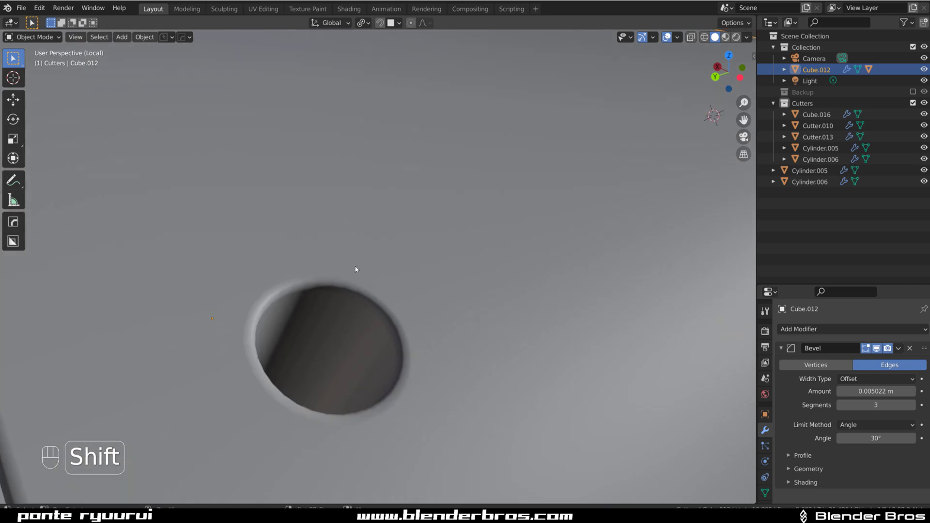
{"action": "middle_click_drag", "start_coordinate": [417, 337], "coordinate": [426, 301], "text": "shift"}
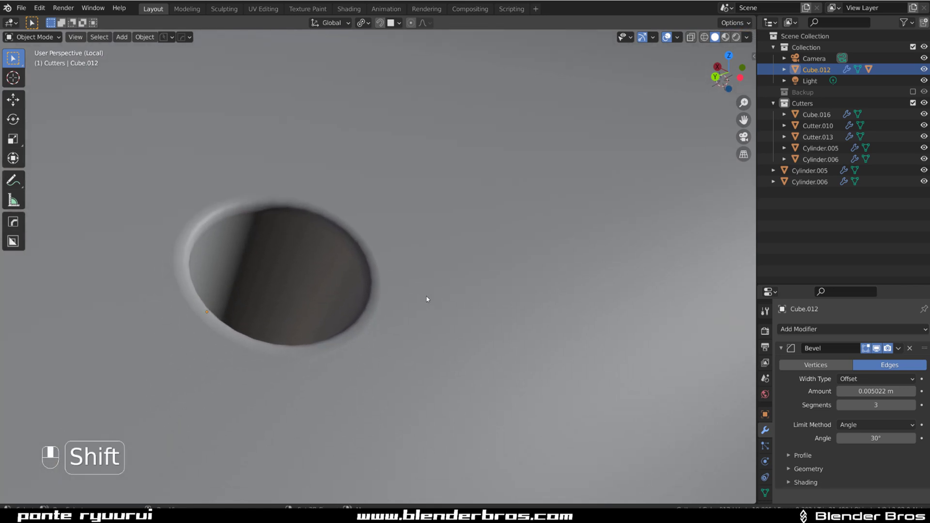
{"action": "middle_click_drag", "start_coordinate": [436, 243], "coordinate": [440, 270], "text": "ctrl"}
{"action": "middle_click_drag", "start_coordinate": [630, 184], "coordinate": [510, 239], "text": "shift"}
{"action": "scroll", "coordinate": [468, 266], "scroll_direction": "down", "scroll_amount": 5}
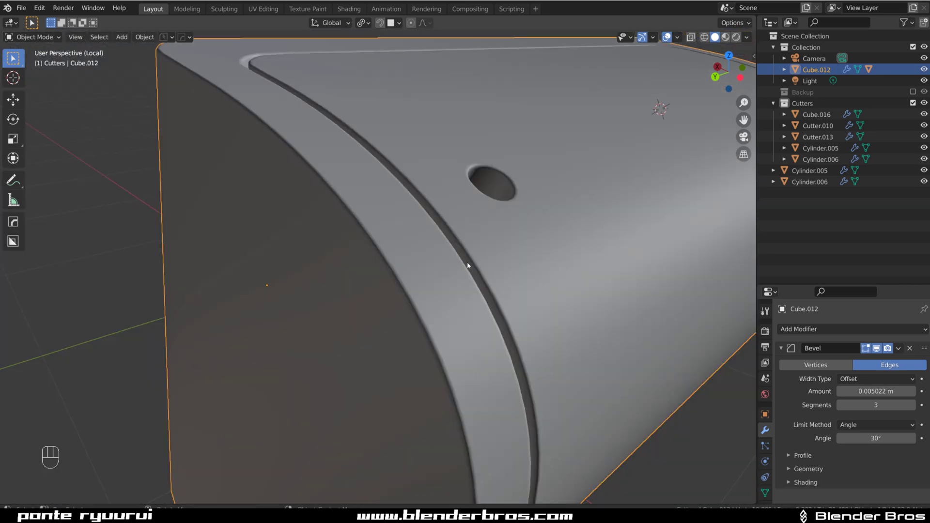
{"action": "middle_click_drag", "start_coordinate": [584, 208], "coordinate": [387, 266], "text": "shift"}
Dissolve the narrow fan of edges on the flat side panel just below the curved surface
{"action": "key", "text": "Tab"}
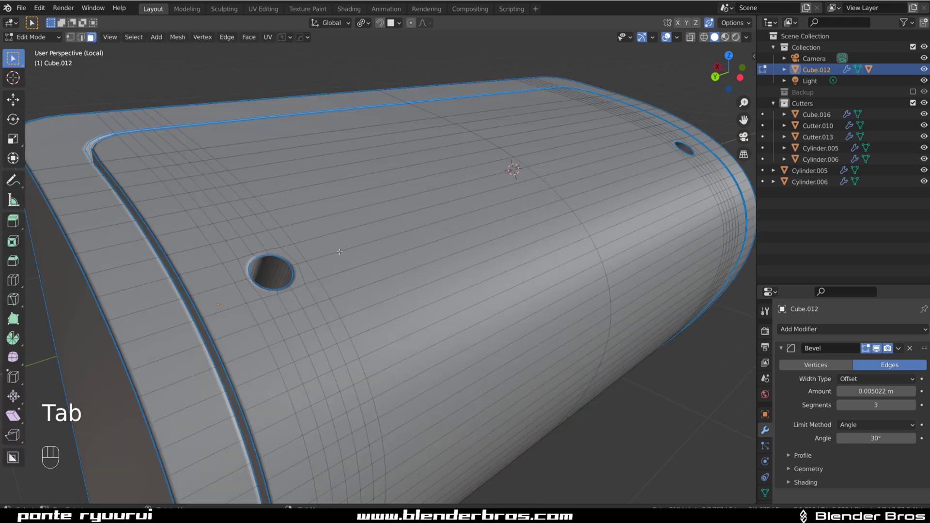
{"action": "middle_click_drag", "start_coordinate": [321, 263], "coordinate": [369, 210], "text": "shift"}
{"action": "scroll", "coordinate": [368, 210], "scroll_direction": "down", "scroll_amount": 1}
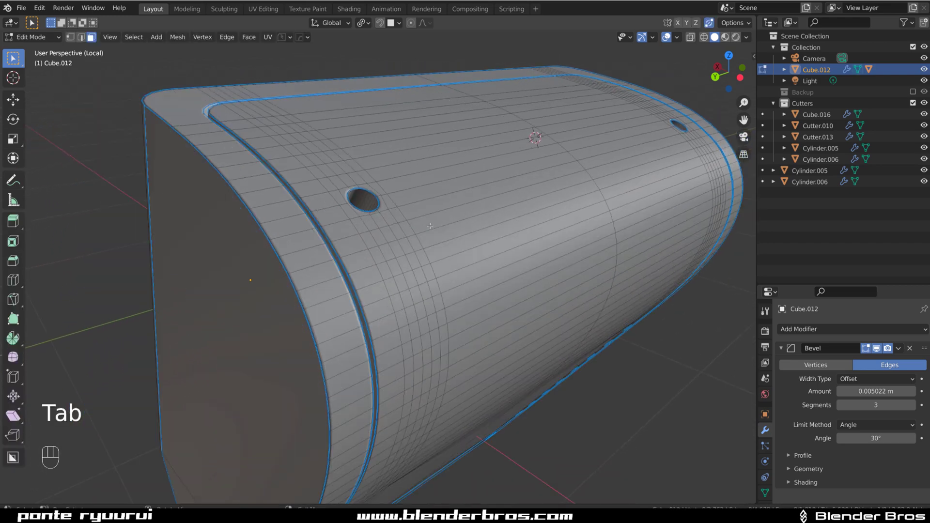
{"action": "middle_click_drag", "start_coordinate": [452, 254], "coordinate": [410, 190]}
{"action": "scroll", "coordinate": [373, 233], "scroll_direction": "down", "scroll_amount": 3}
{"action": "middle_click_drag", "start_coordinate": [453, 271], "coordinate": [378, 232], "text": "shift"}
{"action": "scroll", "coordinate": [411, 253], "scroll_direction": "up", "scroll_amount": 3}
{"action": "key", "text": "Tab"}
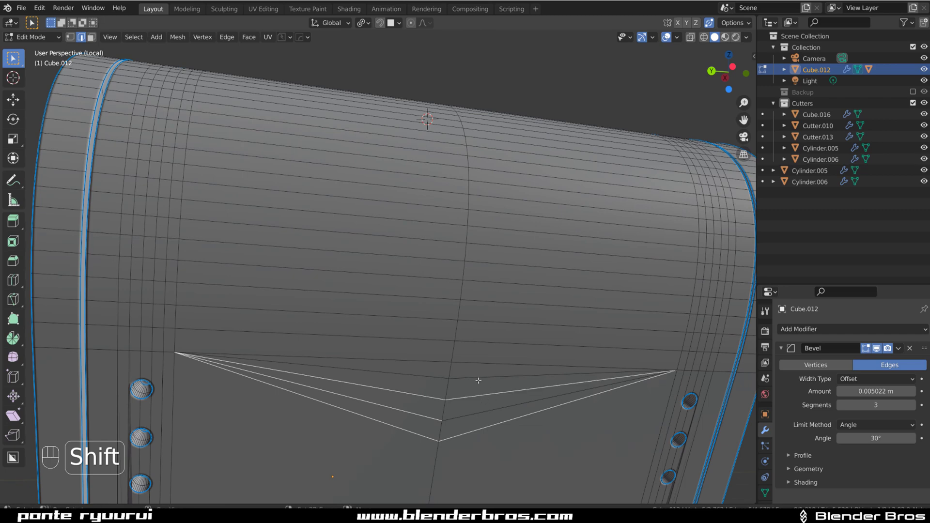
{"action": "key", "text": "x"}
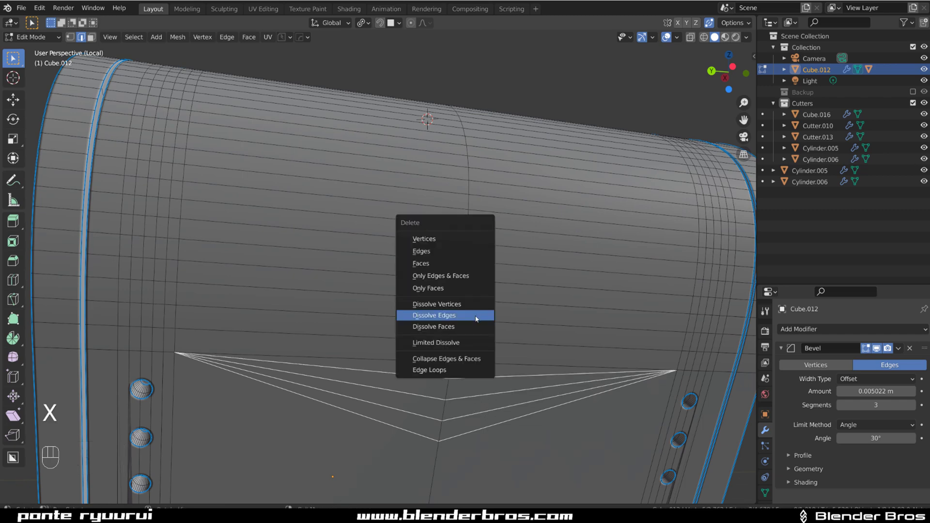
{"action": "left_click", "coordinate": [477, 317]}
Examine the edge flow around the row of small holes and the groove on the flat side panel
{"action": "scroll", "coordinate": [381, 357], "scroll_direction": "down", "scroll_amount": 4}
{"action": "middle_click_drag", "start_coordinate": [381, 357], "coordinate": [454, 251]}
{"action": "scroll", "coordinate": [419, 245], "scroll_direction": "up", "scroll_amount": 5}
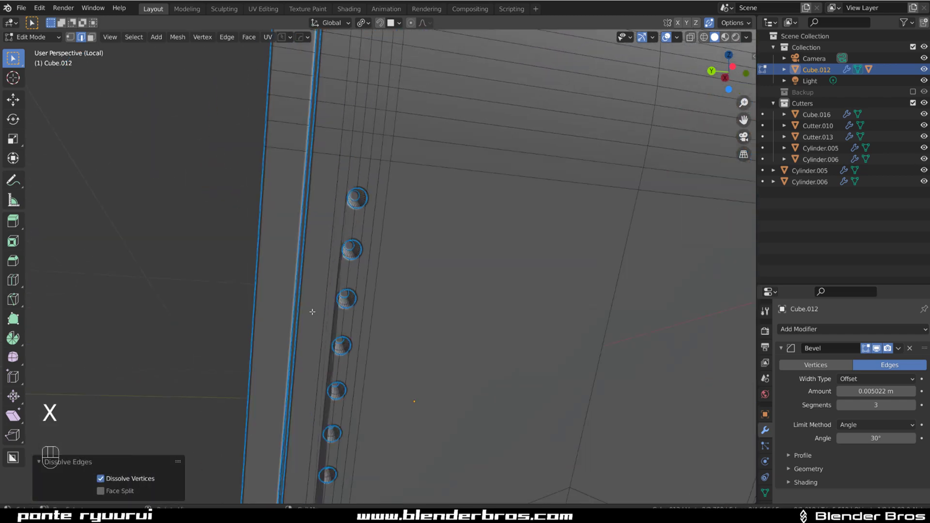
{"action": "left_click", "coordinate": [334, 231], "text": "alt"}
{"action": "key", "text": "Tab"}
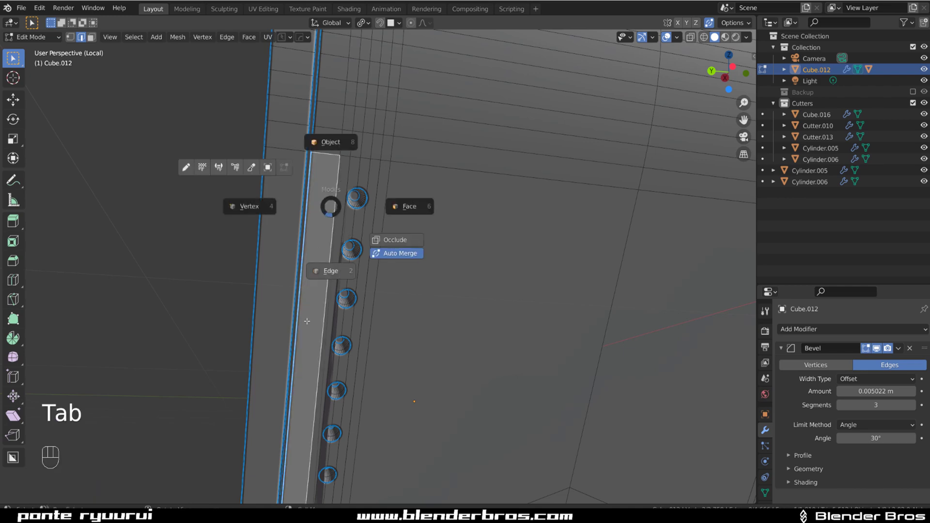
{"action": "scroll", "coordinate": [418, 223], "scroll_direction": "down", "scroll_amount": 4}
{"action": "middle_click_drag", "start_coordinate": [417, 222], "coordinate": [401, 200], "text": "shift"}
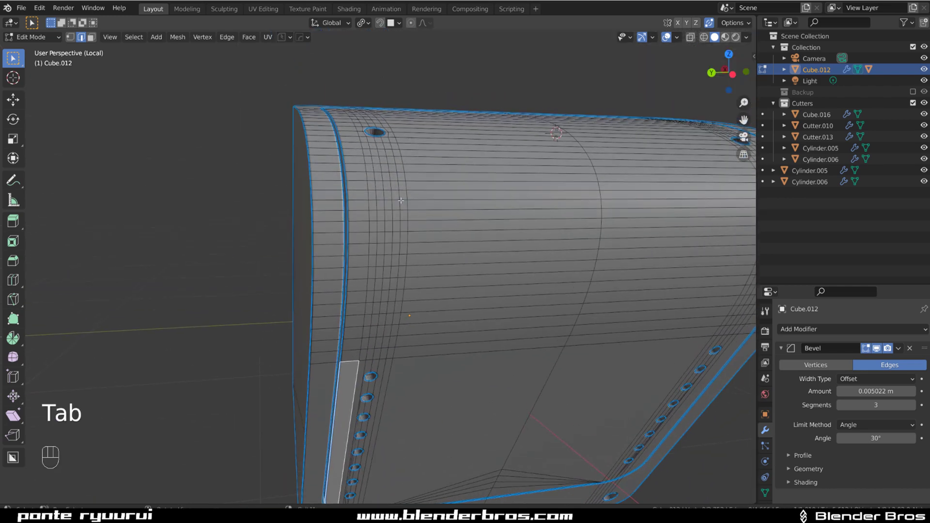
{"action": "middle_click_drag", "start_coordinate": [431, 298], "coordinate": [329, 242], "text": "shift"}
{"action": "scroll", "coordinate": [309, 330], "scroll_direction": "up", "scroll_amount": 2}
{"action": "scroll", "coordinate": [353, 210], "scroll_direction": "up", "scroll_amount": 2}
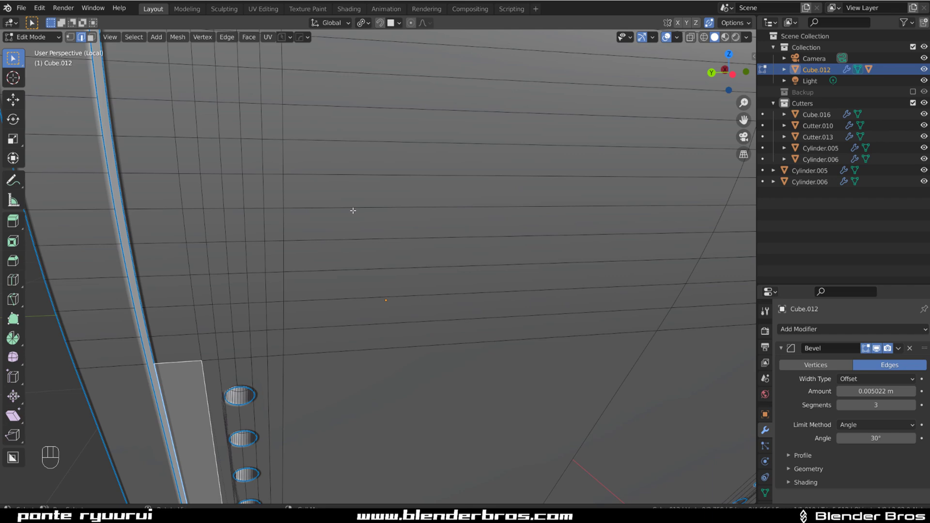
{"action": "key", "text": "Tab"}
{"action": "scroll", "coordinate": [331, 357], "scroll_direction": "down", "scroll_amount": 5}
{"action": "scroll", "coordinate": [379, 193], "scroll_direction": "up", "scroll_amount": 3}
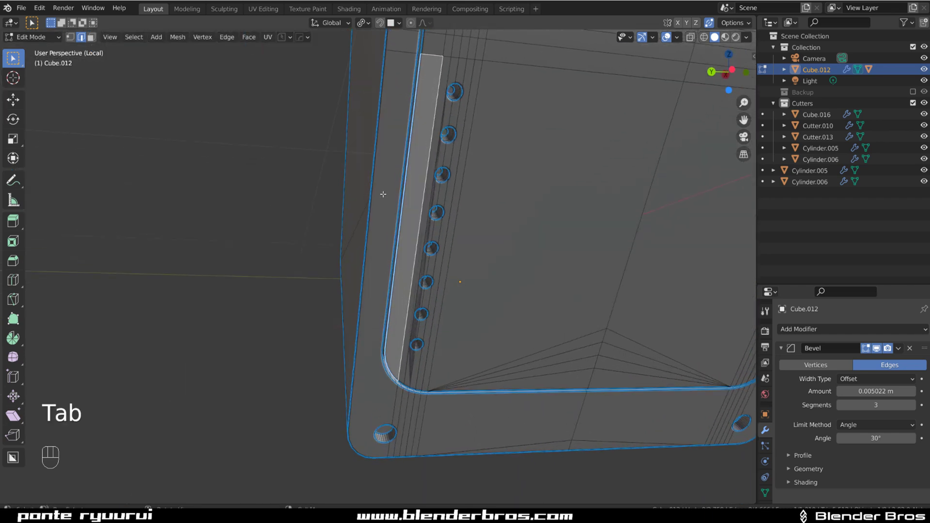
Try to dissolve the lengthwise edges running along the row of small holes on the flat side panel
{"action": "key", "text": "Tab"}
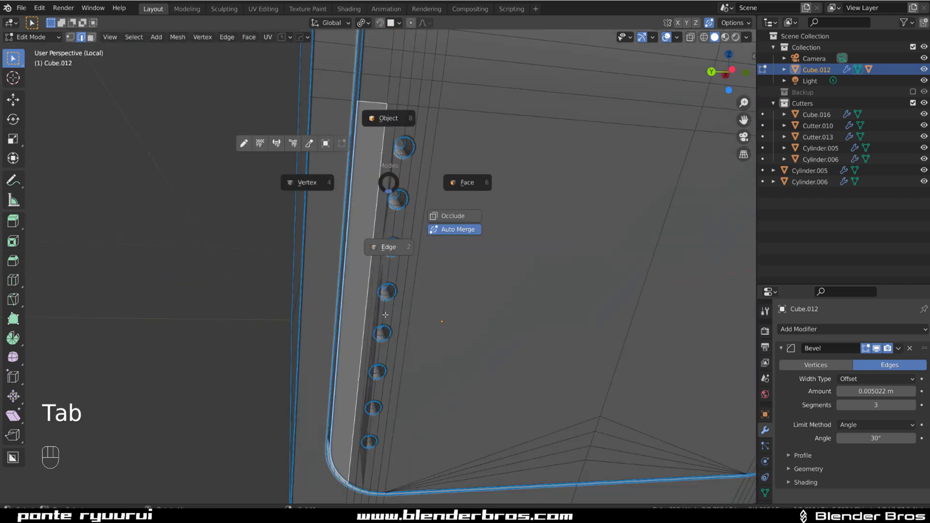
{"action": "left_click", "coordinate": [381, 163], "text": "alt"}
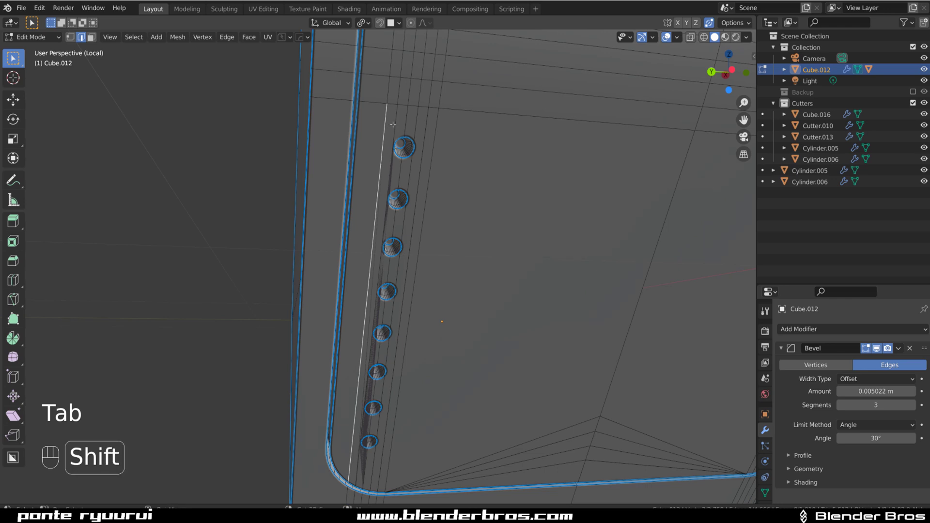
{"action": "left_click", "coordinate": [408, 122], "text": "alt+shift"}
{"action": "left_click", "coordinate": [420, 123], "text": "alt+shift"}
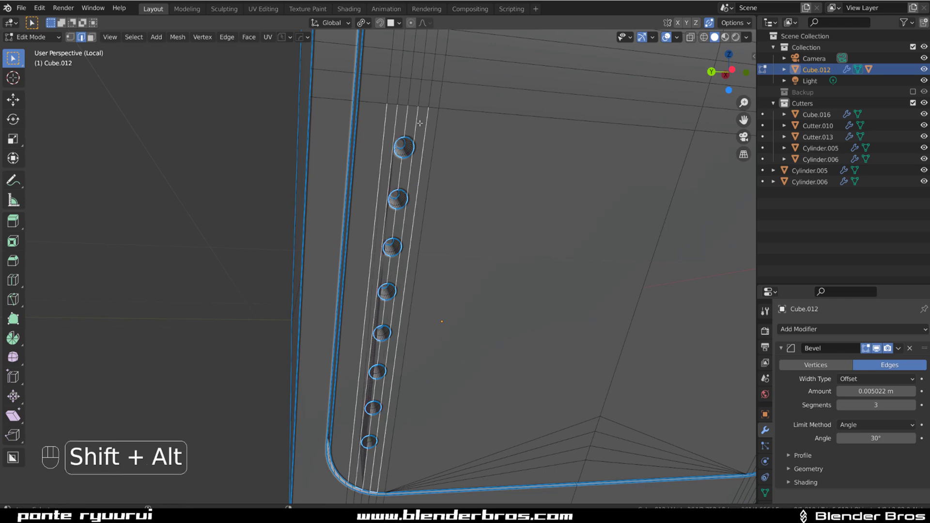
{"action": "left_click", "coordinate": [440, 144], "text": "alt+shift"}
{"action": "key", "text": "ctrl+z"}
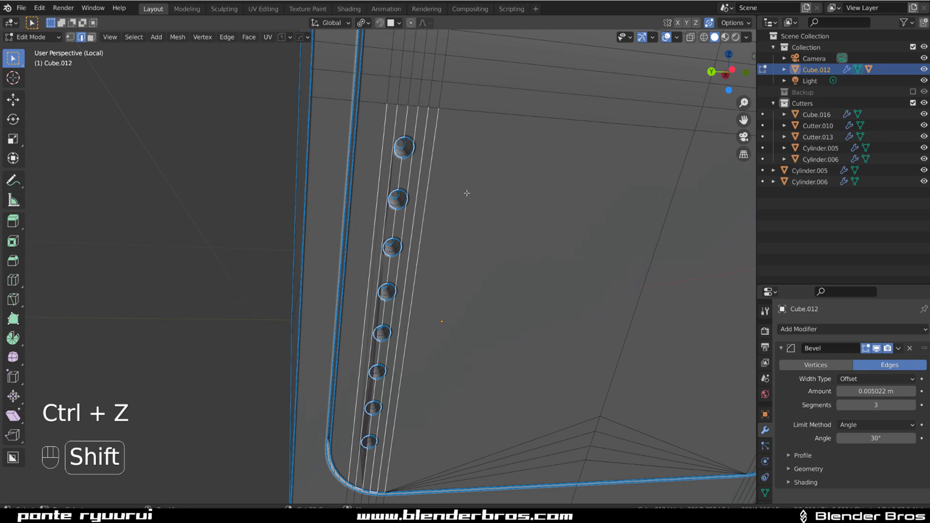
{"action": "key", "text": "x"}
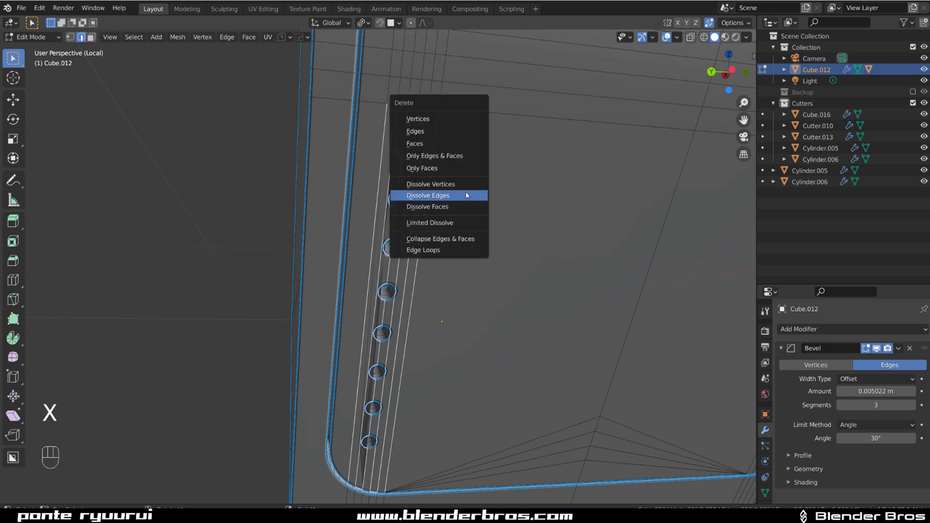
{"action": "left_click", "coordinate": [467, 195]}
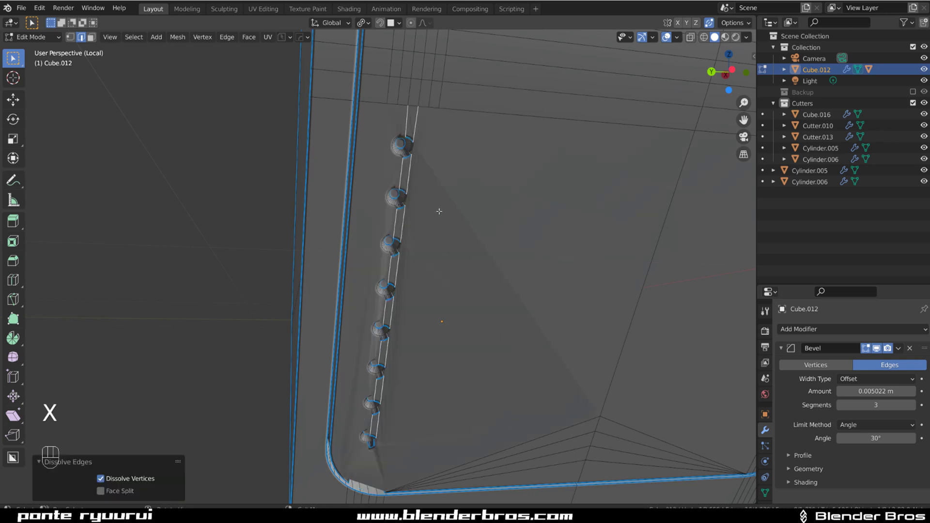
{"action": "key", "text": "ctrl+z"}
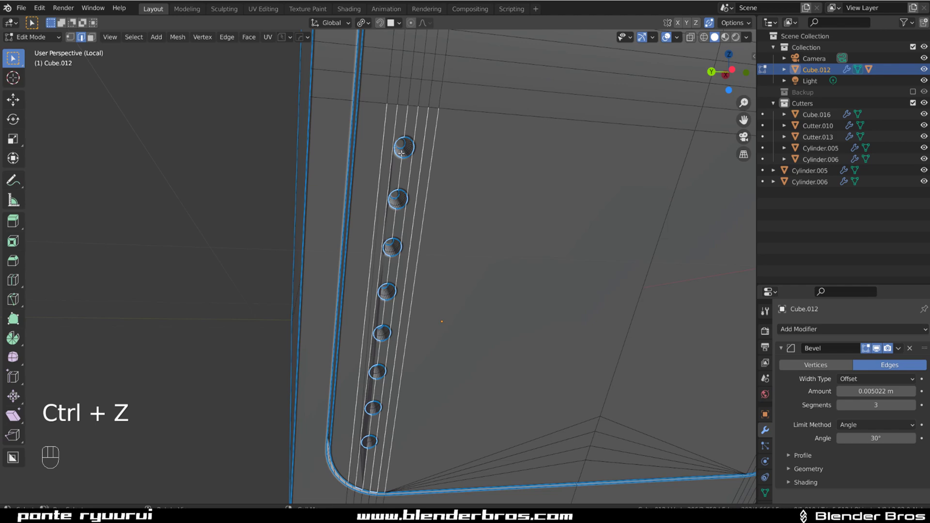
Examine the flat panel's topology around the small holes and the large face beside them
{"action": "scroll", "coordinate": [403, 189], "scroll_direction": "up", "scroll_amount": 5}
{"action": "middle_click_drag", "start_coordinate": [349, 157], "coordinate": [453, 101], "text": "shift"}
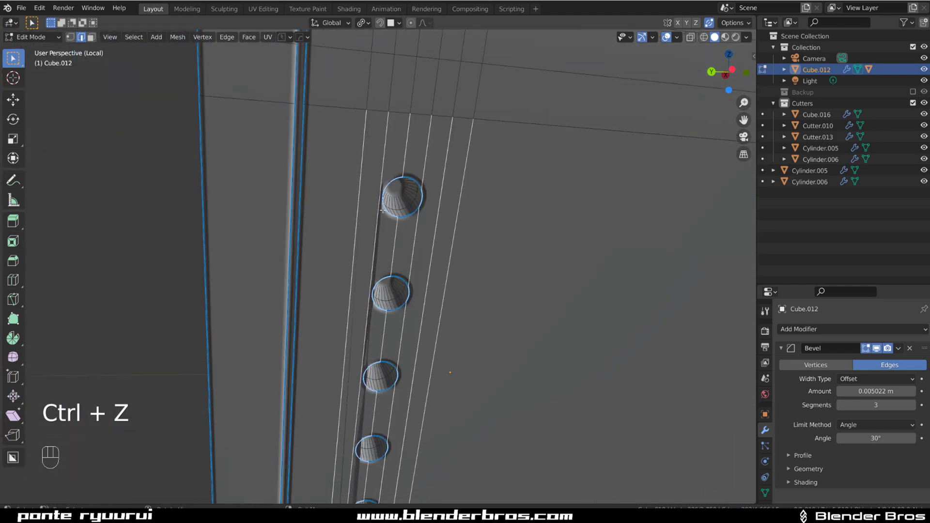
{"action": "scroll", "coordinate": [391, 186], "scroll_direction": "down", "scroll_amount": 6}
{"action": "middle_click_drag", "start_coordinate": [501, 193], "coordinate": [192, 487], "text": "shift"}
{"action": "middle_click_drag", "start_coordinate": [351, 311], "coordinate": [415, 291]}
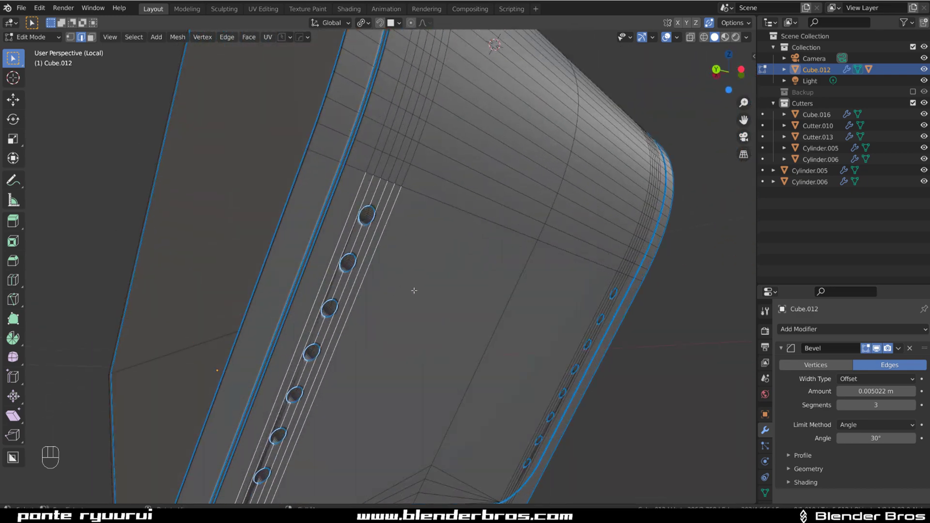
{"action": "key", "text": "Tab"}
{"action": "scroll", "coordinate": [499, 298], "scroll_direction": "down", "scroll_amount": 3}
{"action": "left_click", "coordinate": [446, 225]}
{"action": "middle_click_drag", "start_coordinate": [446, 225], "coordinate": [484, 263]}
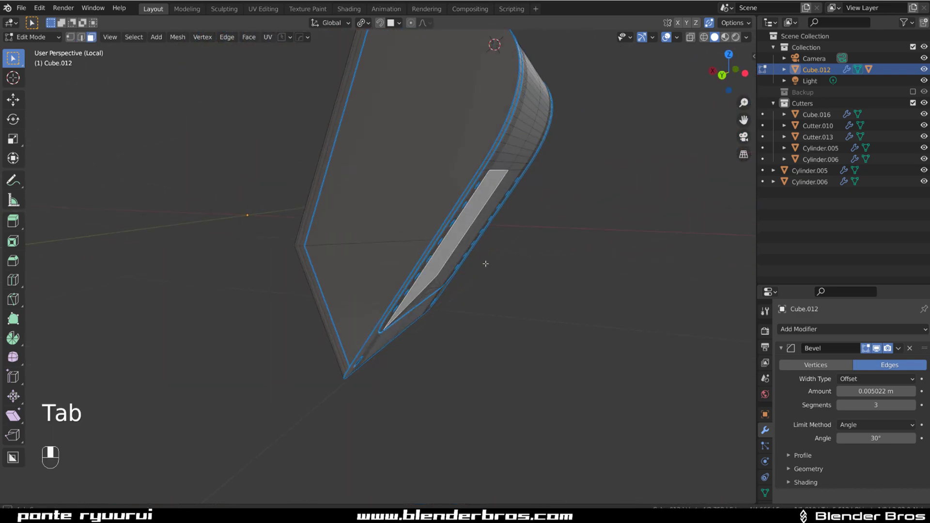
{"action": "scroll", "coordinate": [436, 207], "scroll_direction": "up", "scroll_amount": 4}
{"action": "middle_click_drag", "start_coordinate": [416, 200], "coordinate": [311, 215]}
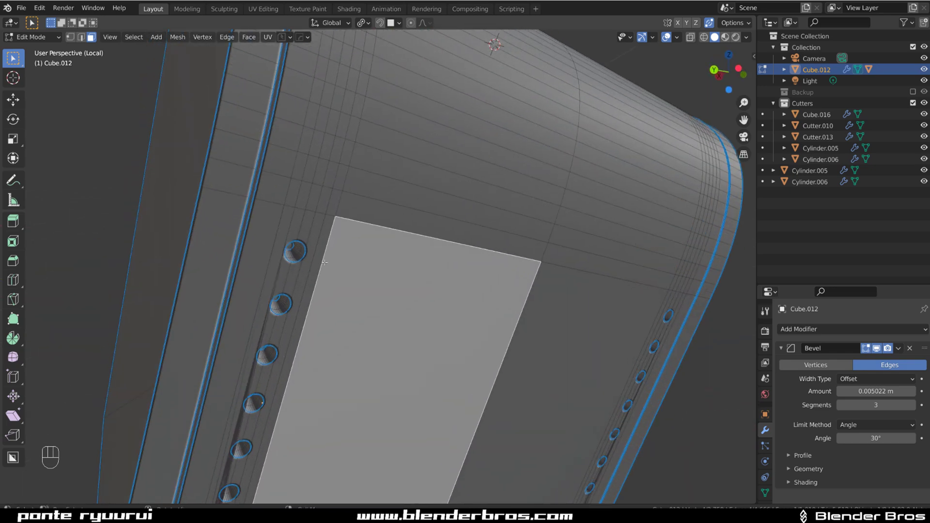
{"action": "scroll", "coordinate": [325, 262], "scroll_direction": "down", "scroll_amount": 4}
{"action": "middle_click_drag", "start_coordinate": [421, 160], "coordinate": [424, 237]}
{"action": "scroll", "coordinate": [250, 182], "scroll_direction": "up", "scroll_amount": 4}
{"action": "middle_click_drag", "start_coordinate": [405, 97], "coordinate": [243, 215], "text": "shift"}
Return to Object Mode and run HardOps Ssharp on the body, including a Weighted Normal modifier
{"action": "key", "text": "Tab"}
{"action": "scroll", "coordinate": [431, 321], "scroll_direction": "down", "scroll_amount": 4}
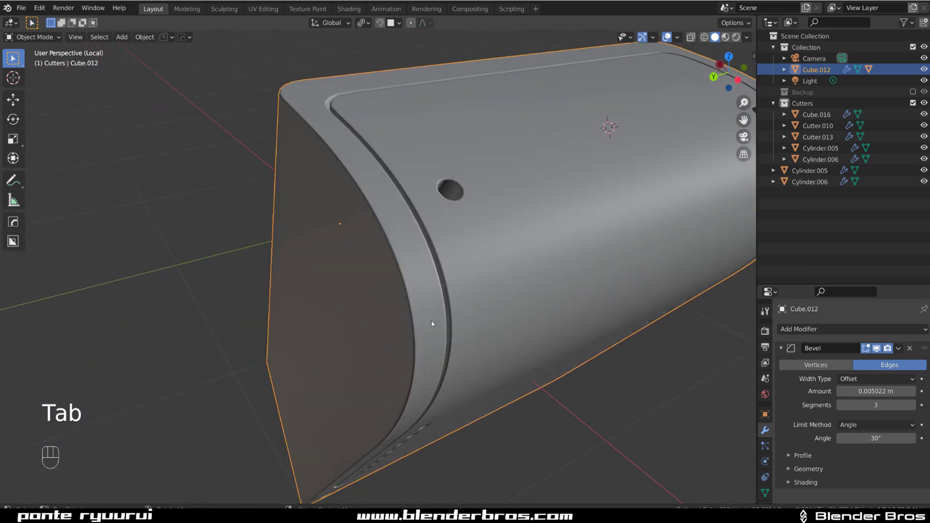
{"action": "scroll", "coordinate": [458, 252], "scroll_direction": "up", "scroll_amount": 4}
{"action": "middle_click_drag", "start_coordinate": [455, 258], "coordinate": [270, 224]}
{"action": "middle_click_drag", "start_coordinate": [432, 227], "coordinate": [473, 225]}
{"action": "key", "text": "q"}
{"action": "left_click", "coordinate": [434, 228], "text": "alt"}
Check the final shading around the hole, along the groove and across the curved surface from several distances
{"action": "scroll", "coordinate": [495, 248], "scroll_direction": "up", "scroll_amount": 3}
{"action": "scroll", "coordinate": [423, 254], "scroll_direction": "down", "scroll_amount": 5}
{"action": "scroll", "coordinate": [403, 237], "scroll_direction": "up", "scroll_amount": 2}
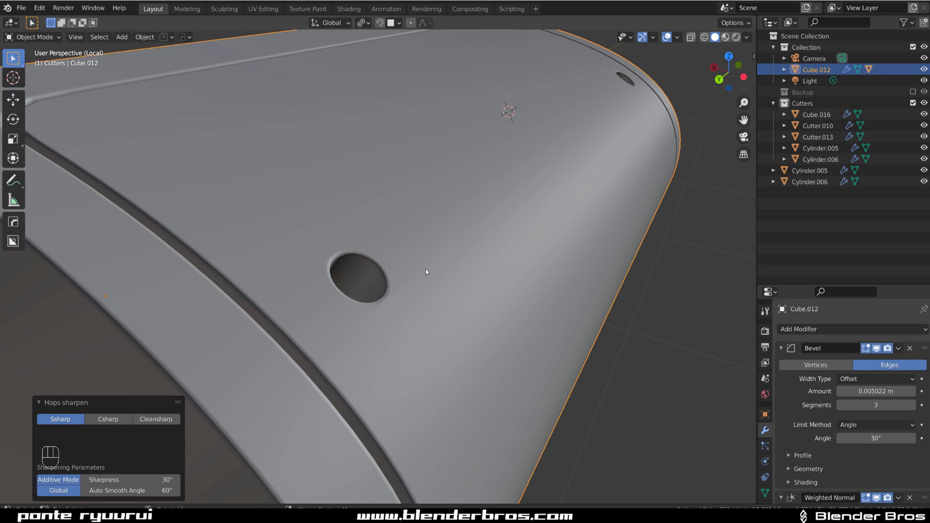
{"action": "scroll", "coordinate": [510, 275], "scroll_direction": "down", "scroll_amount": 5}
{"action": "middle_click_drag", "start_coordinate": [510, 276], "coordinate": [477, 233], "text": "shift"}
{"action": "scroll", "coordinate": [531, 255], "scroll_direction": "up", "scroll_amount": 6}
{"action": "scroll", "coordinate": [473, 220], "scroll_direction": "down", "scroll_amount": 6}
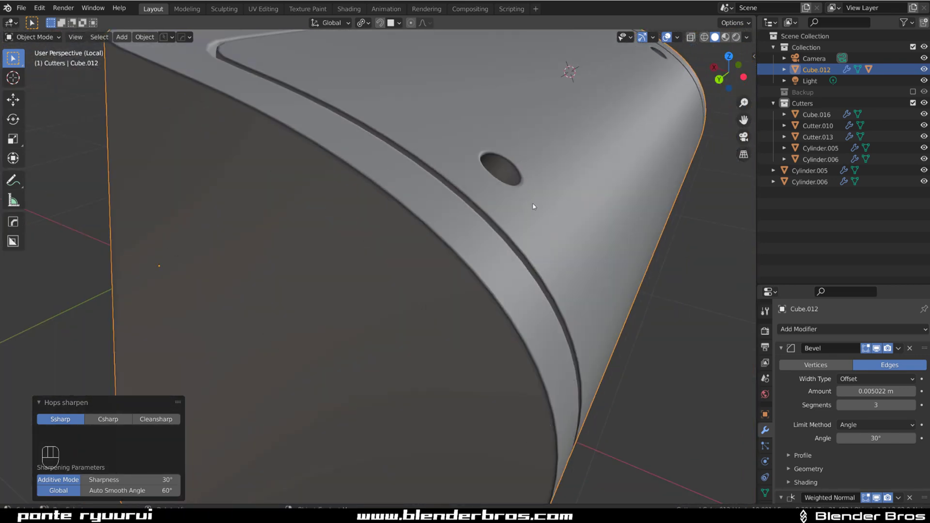
{"action": "middle_click_drag", "start_coordinate": [533, 205], "coordinate": [431, 290], "text": "shift"}
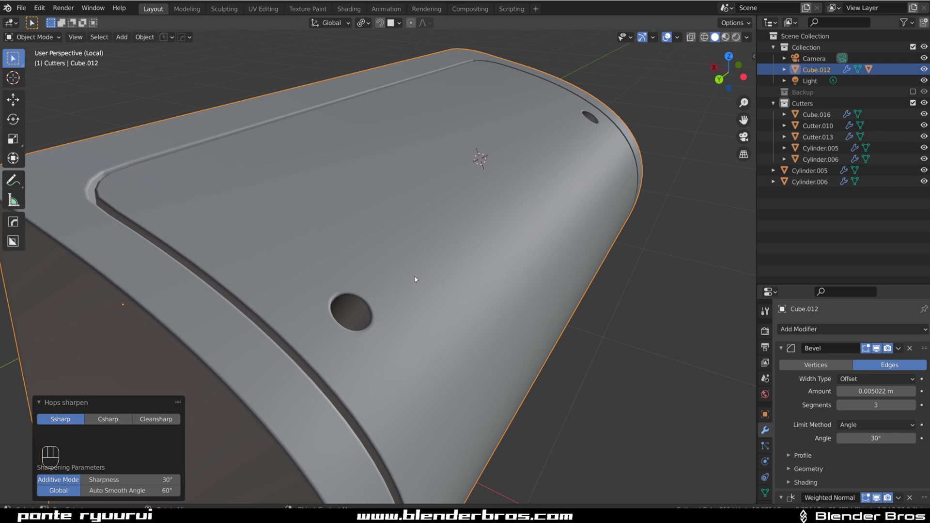
{"action": "scroll", "coordinate": [415, 278], "scroll_direction": "down", "scroll_amount": 3}
{"action": "middle_click_drag", "start_coordinate": [447, 252], "coordinate": [378, 225]}
{"action": "scroll", "coordinate": [299, 233], "scroll_direction": "up", "scroll_amount": 2}
{"action": "middle_click_drag", "start_coordinate": [288, 206], "coordinate": [391, 266], "text": "shift"}
{"action": "scroll", "coordinate": [392, 266], "scroll_direction": "up", "scroll_amount": 4}
{"action": "middle_click_drag", "start_coordinate": [473, 317], "coordinate": [501, 208], "text": "shift"}
{"action": "scroll", "coordinate": [518, 260], "scroll_direction": "down", "scroll_amount": 1}
{"action": "scroll", "coordinate": [450, 211], "scroll_direction": "up", "scroll_amount": 2}
{"action": "scroll", "coordinate": [414, 209], "scroll_direction": "up", "scroll_amount": 1}
{"action": "scroll", "coordinate": [428, 234], "scroll_direction": "down", "scroll_amount": 3}
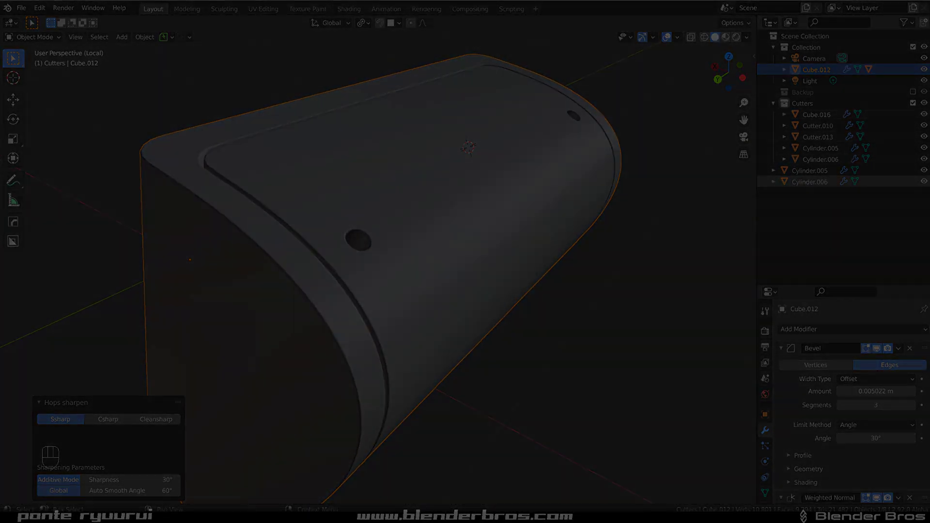